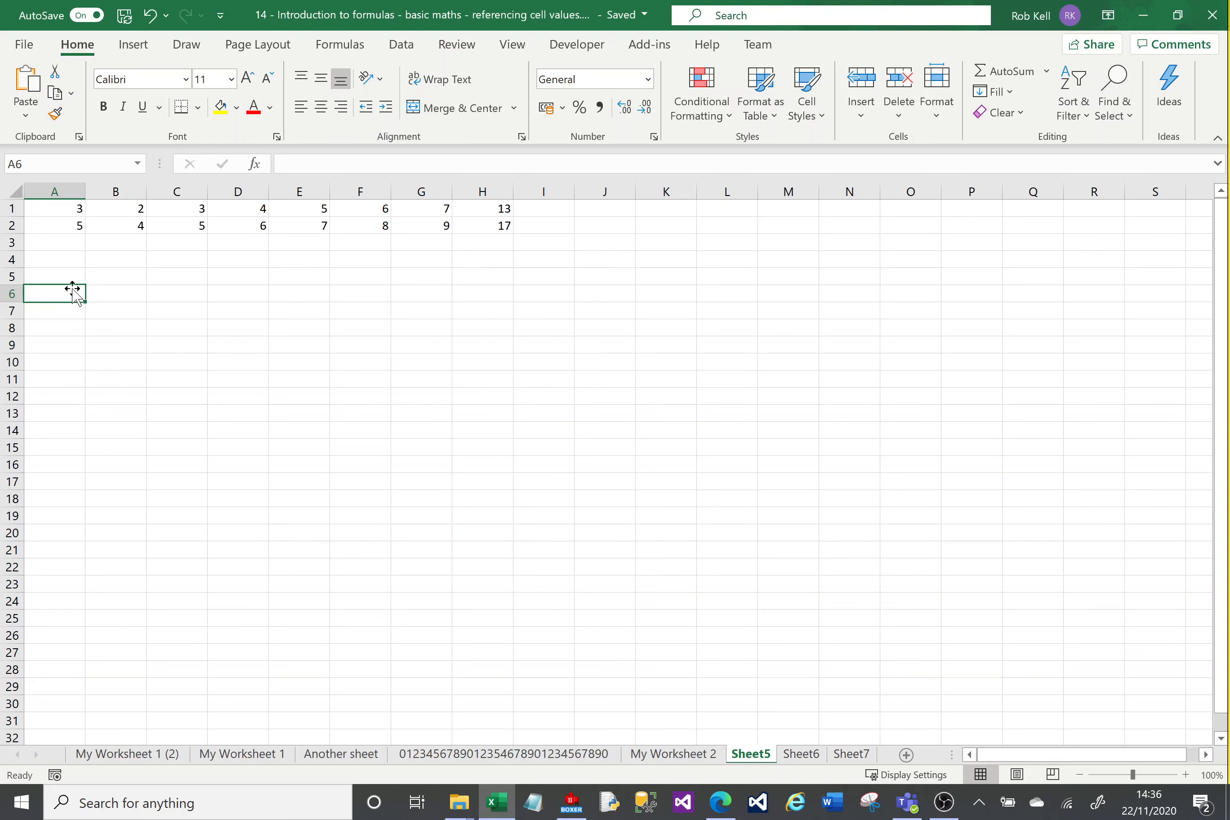
Step: Enter the formula =1+1 in cell A6 and review it without changing it
click(299, 164)
text(=)
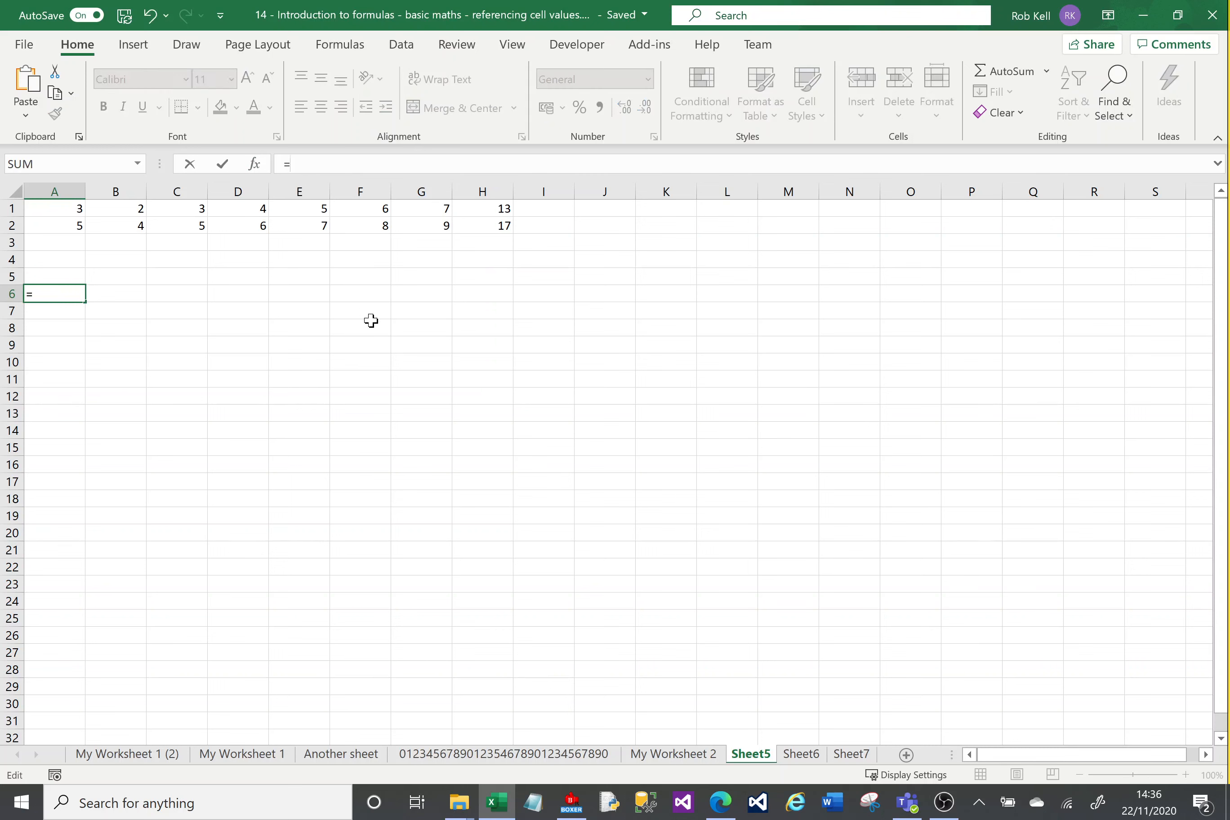
text(1+1)
key(Return)
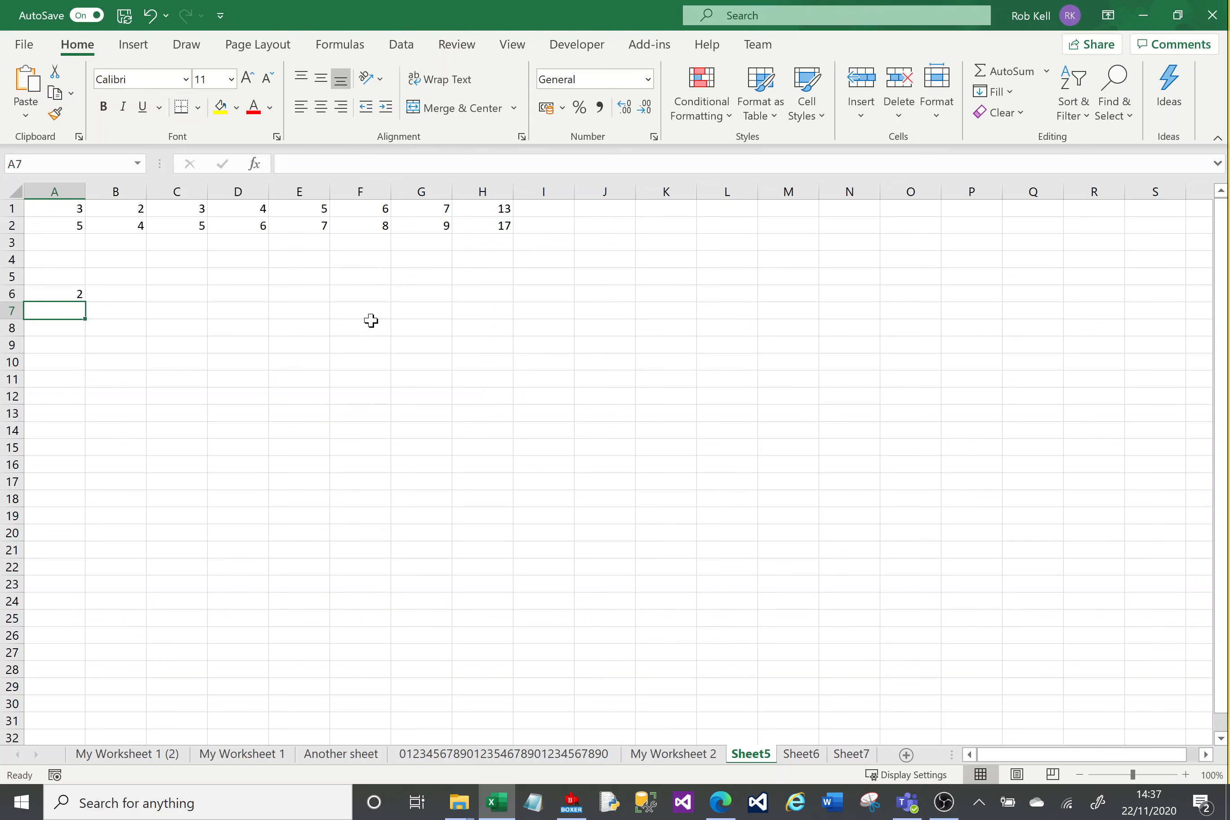
click(58, 294)
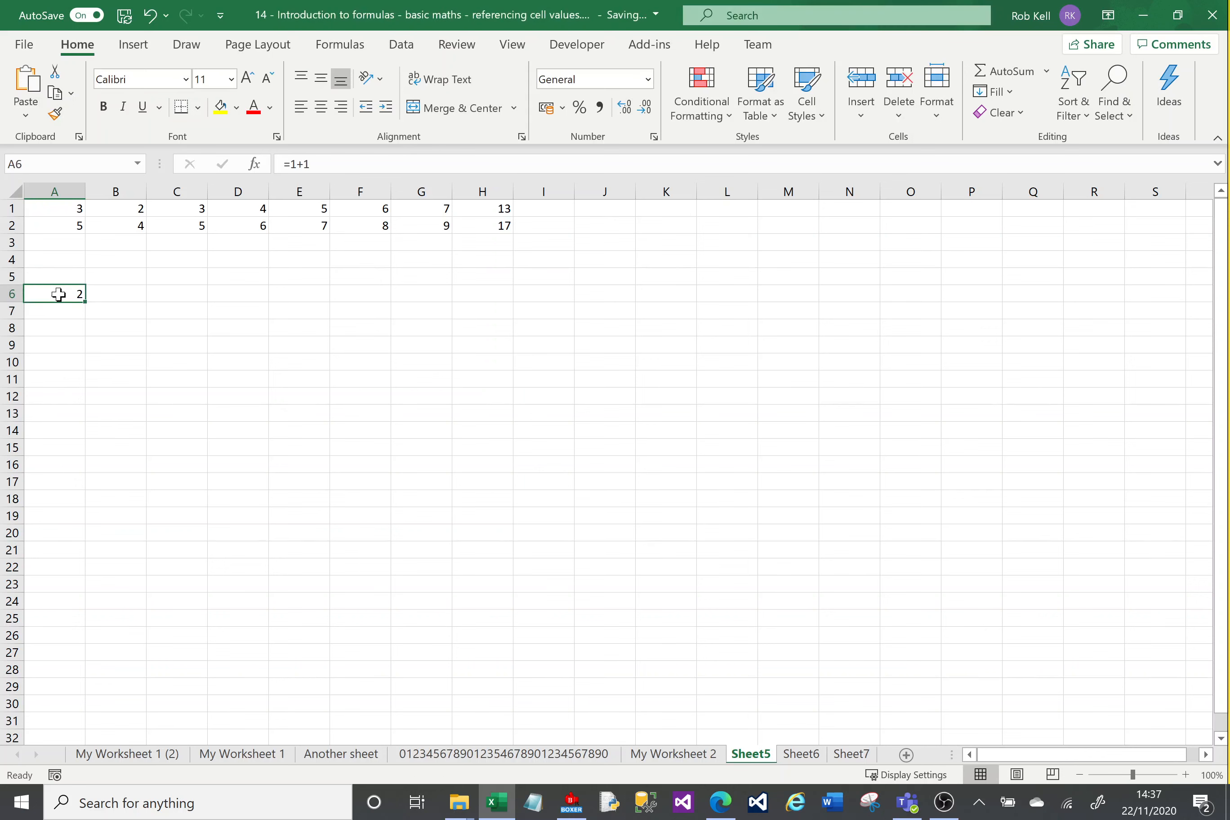
click(325, 164)
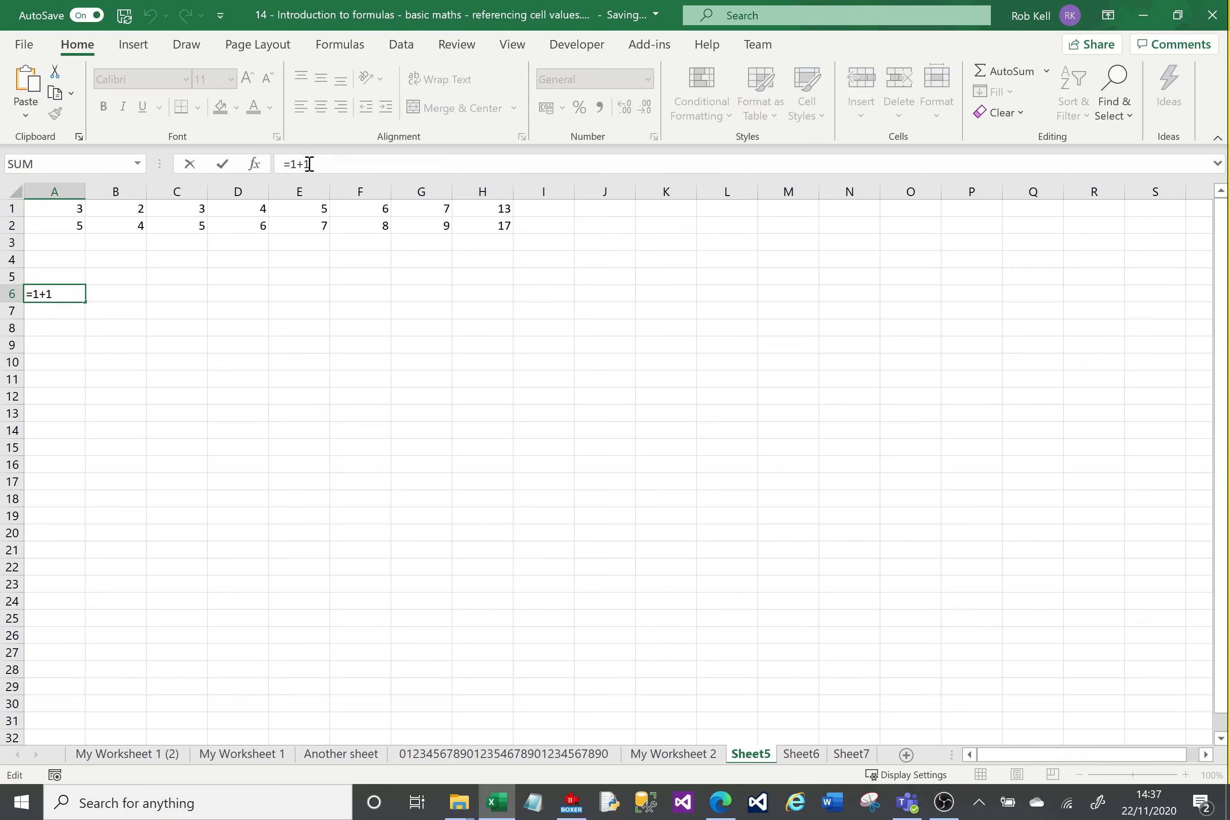
click(59, 326)
click(57, 295)
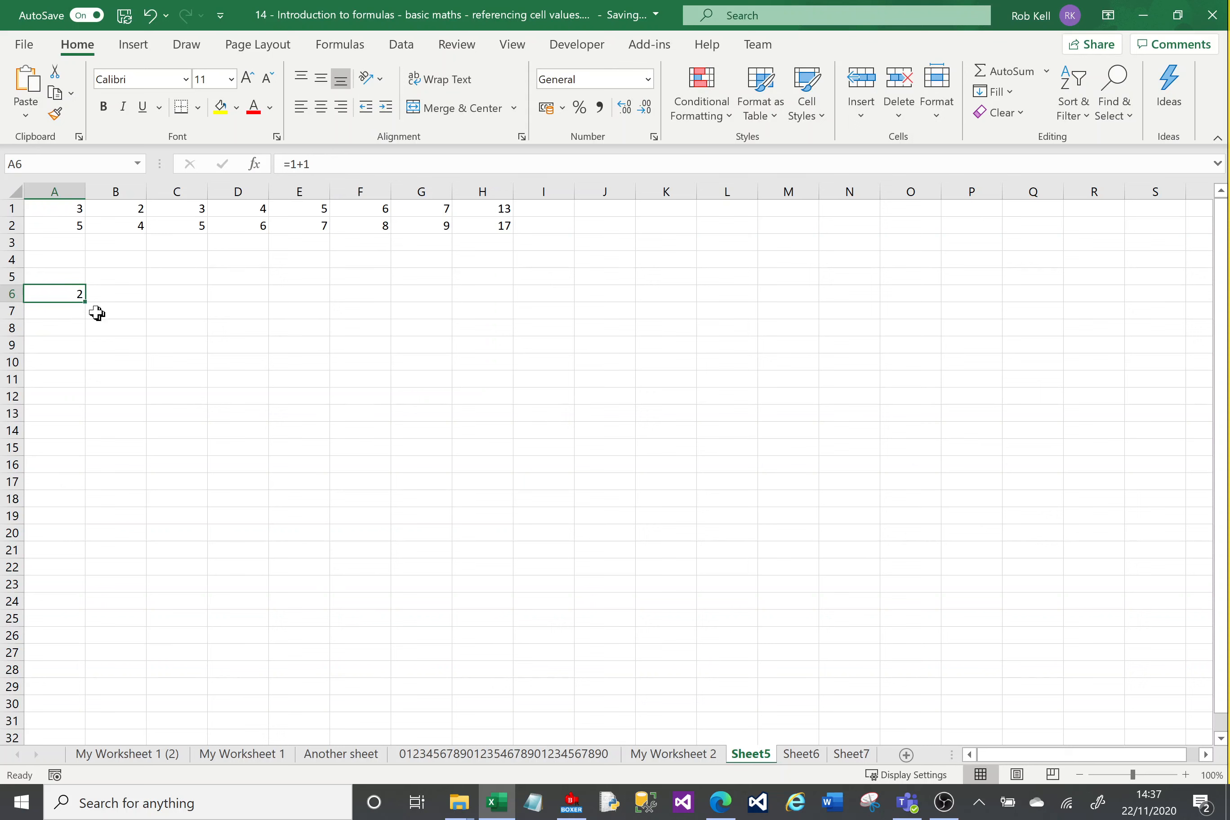
Step: Enter the formula =(2*6)/3 in cell A7 and check the stored formula
click(65, 315)
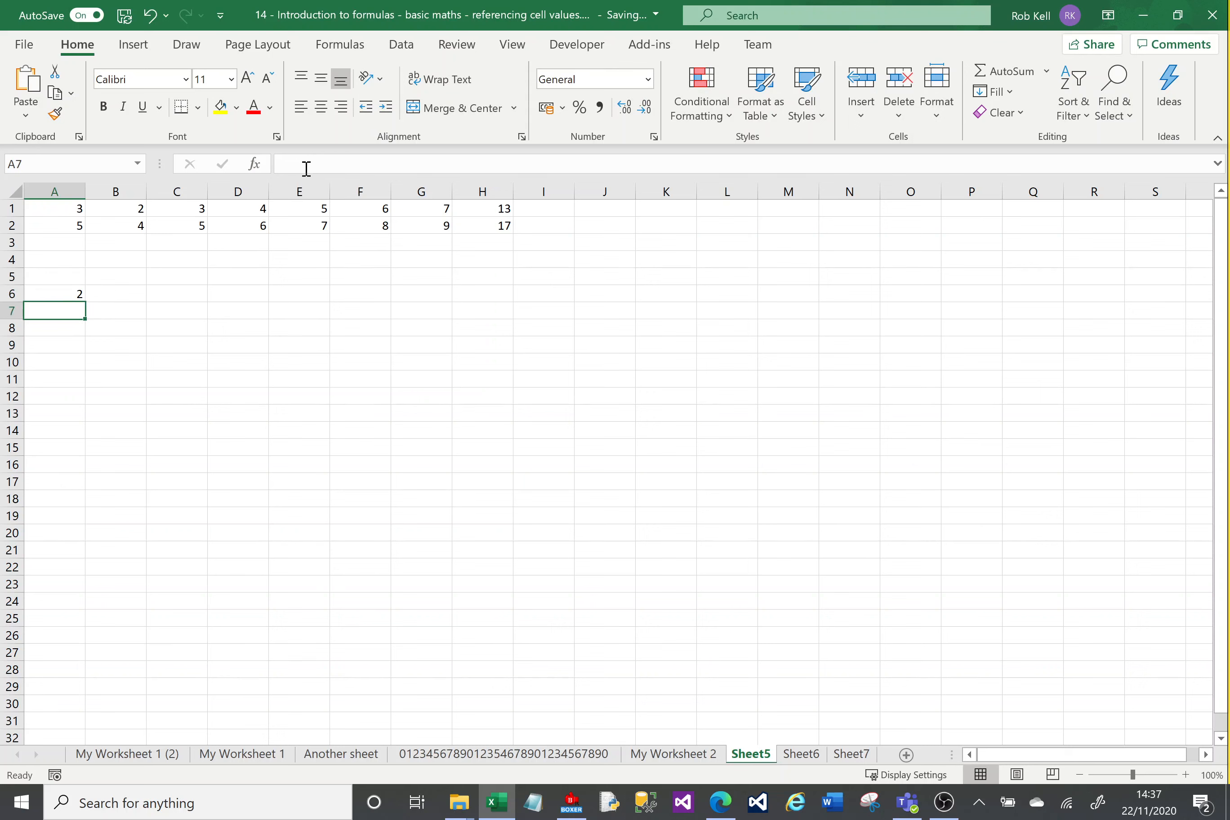
text(=)
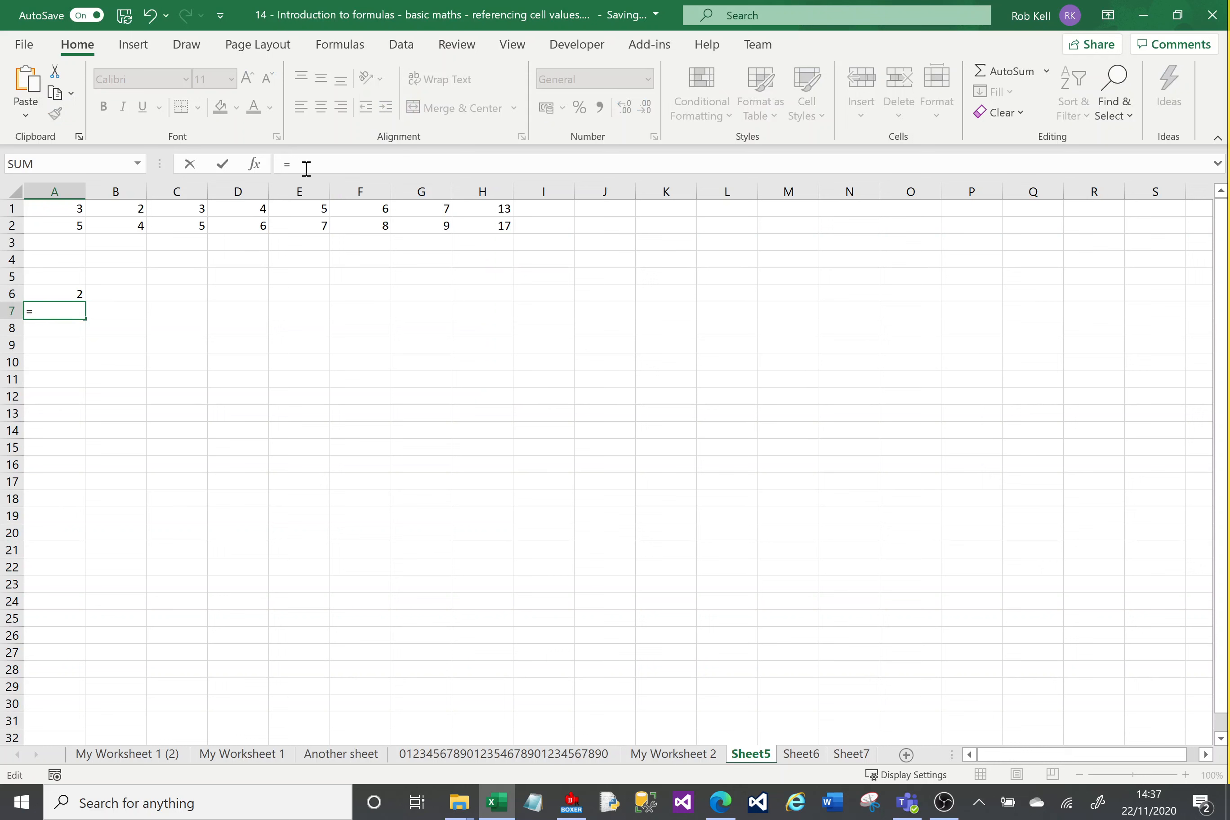
text((2*6)/3)
key(Return)
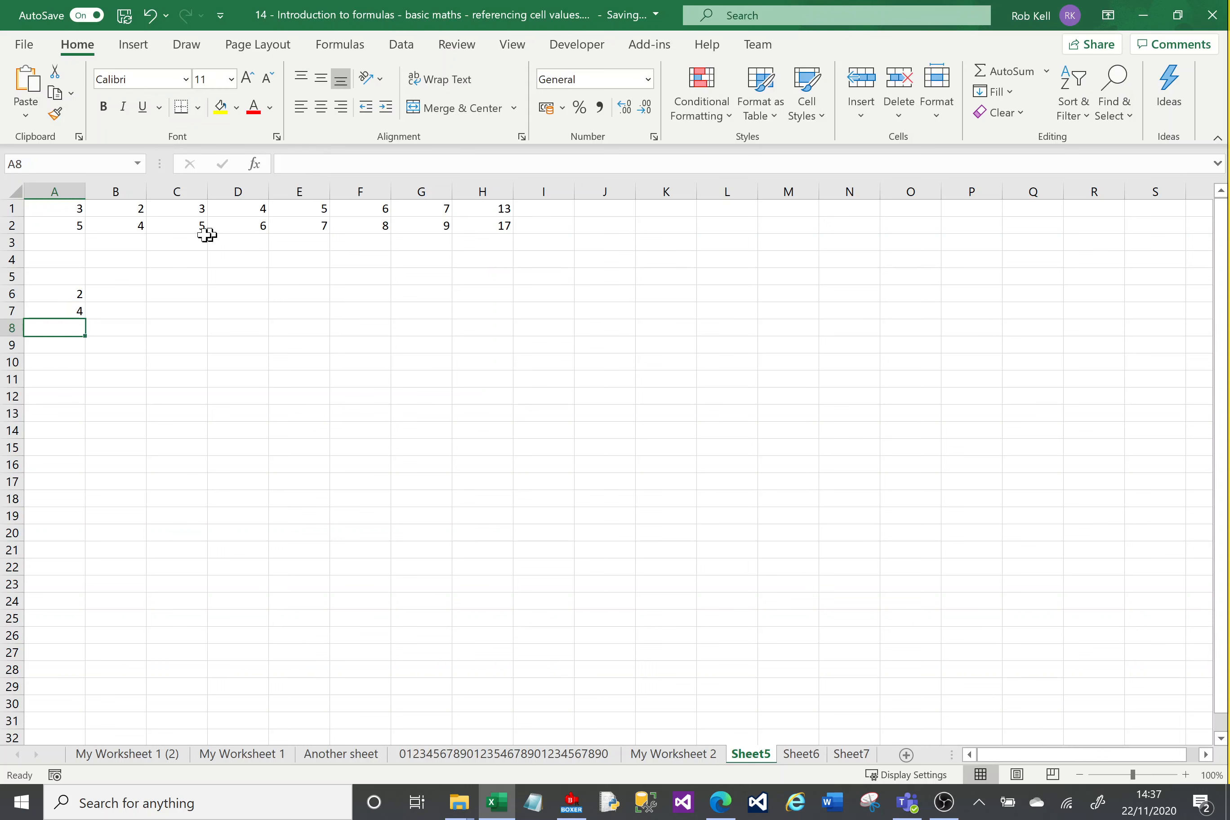
click(69, 309)
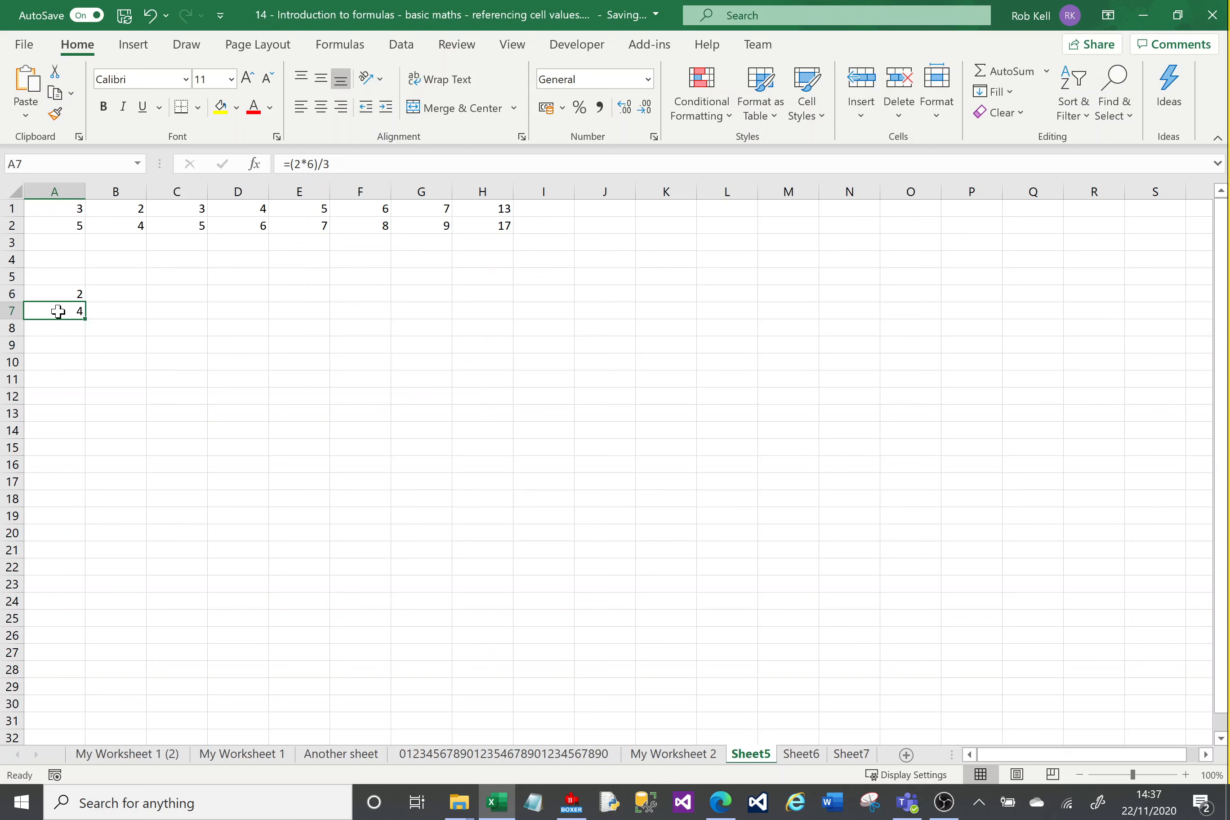
Step: Enter a formula in cell C6 that references cell A2 (=A2)
click(166, 296)
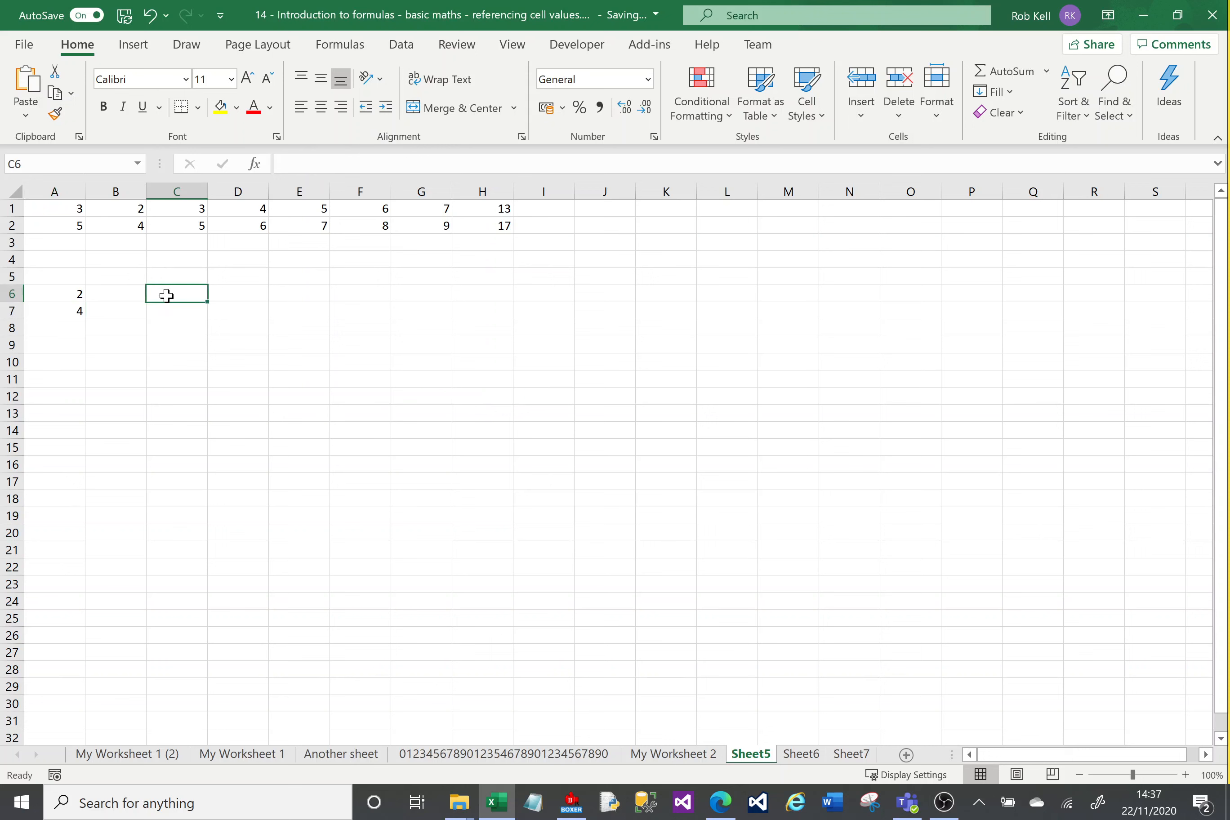
click(325, 164)
text(=)
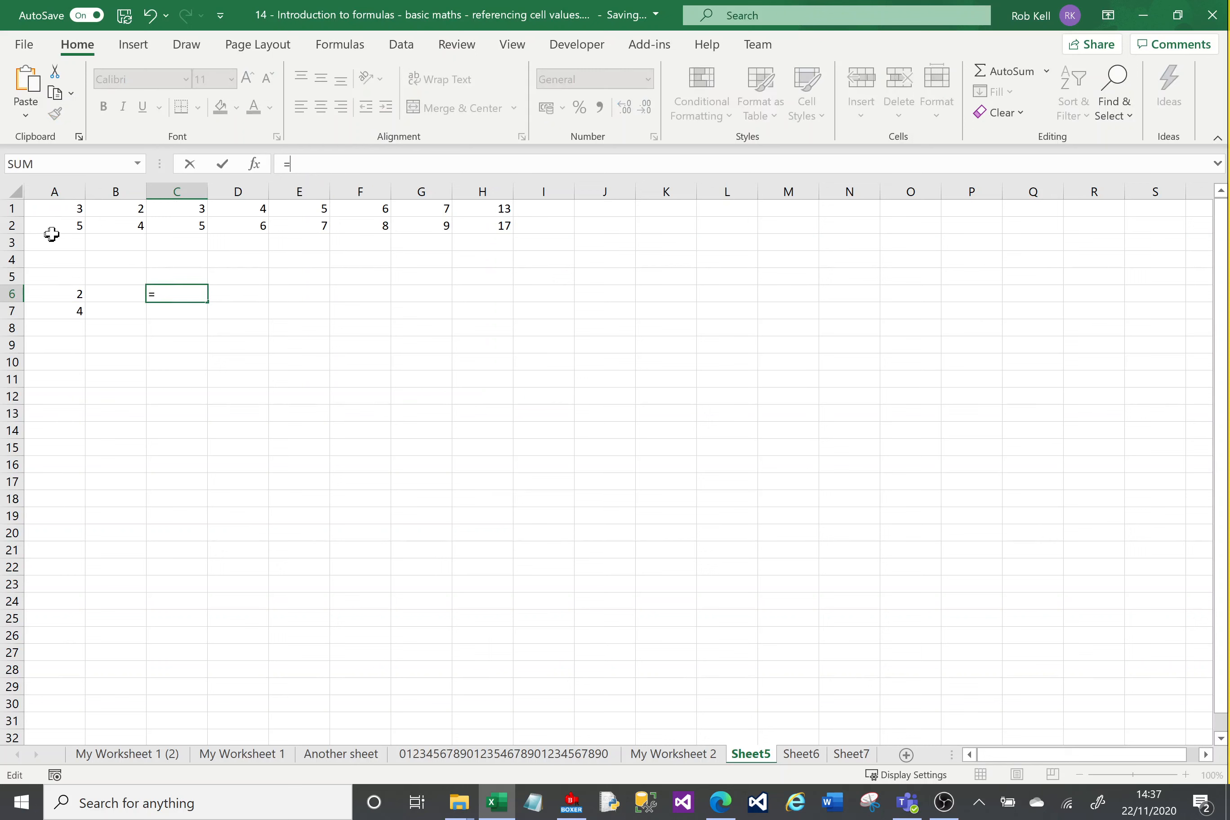
click(71, 222)
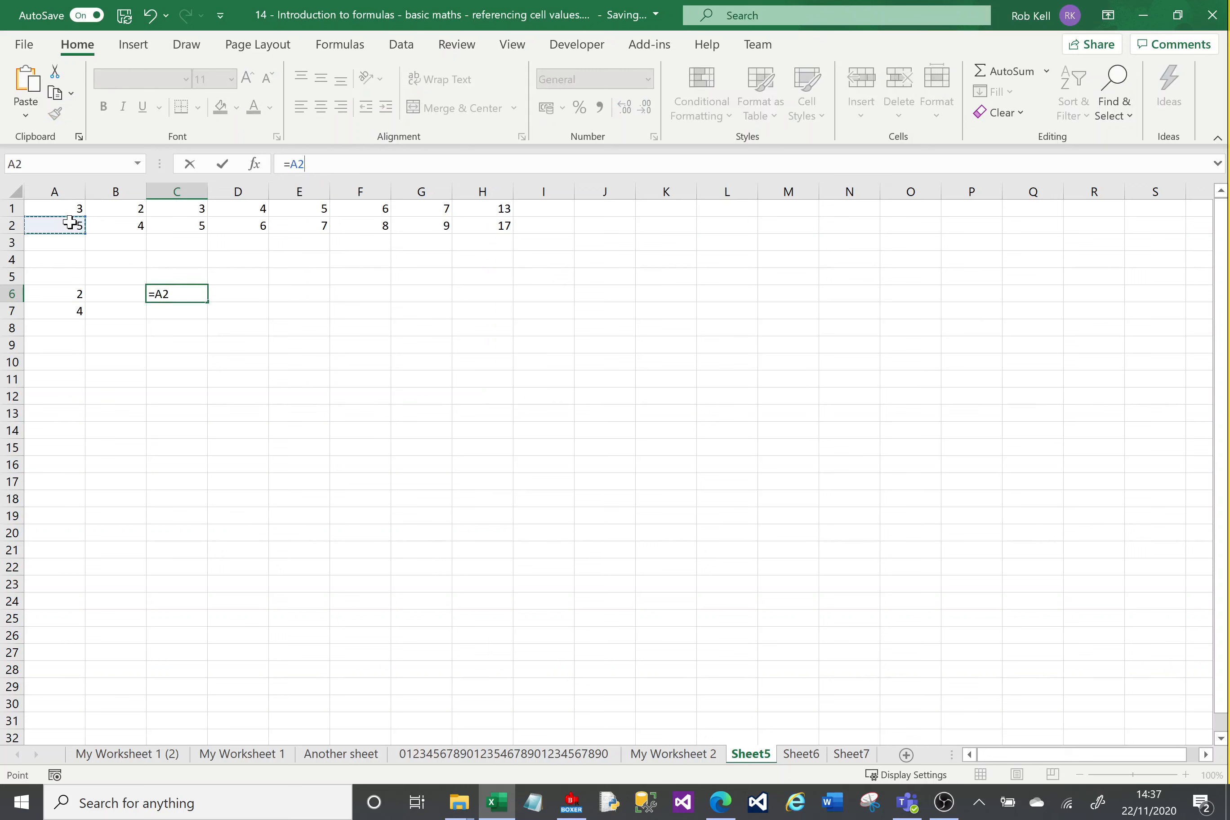
key(Return)
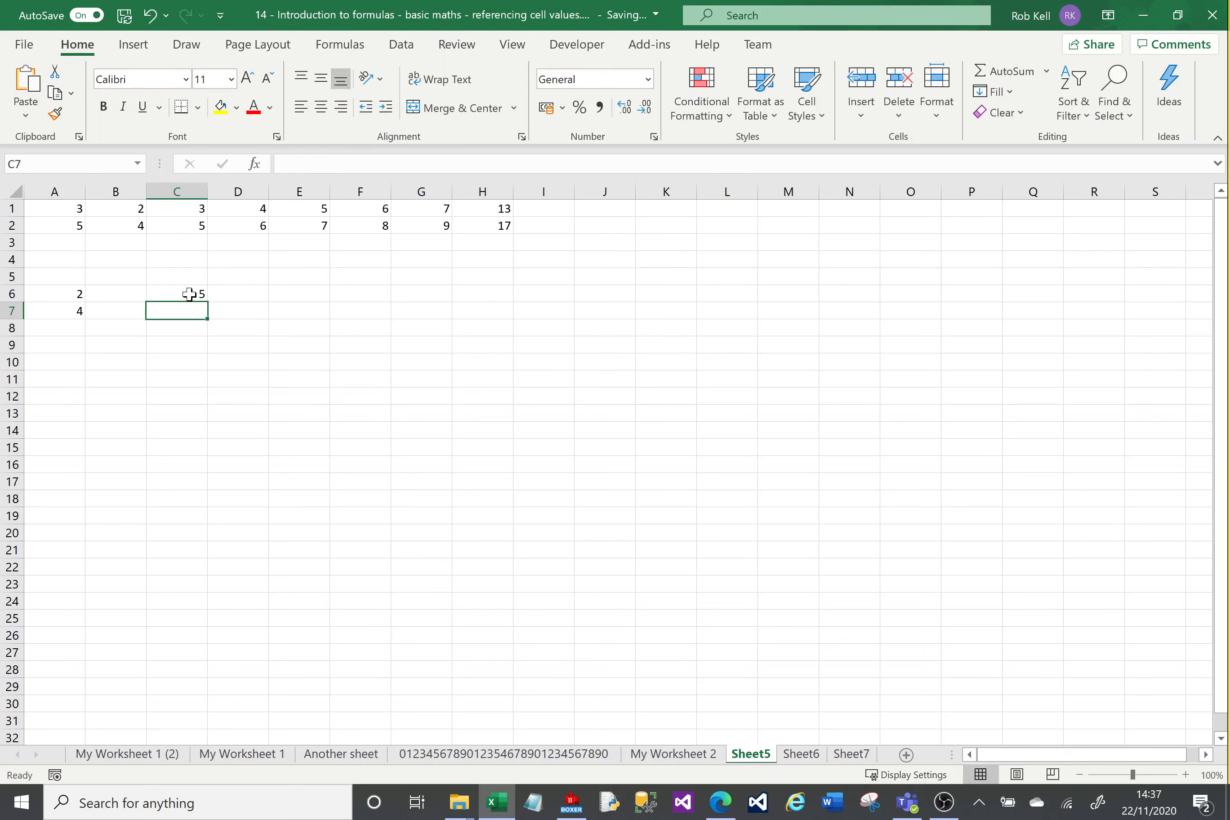
click(189, 294)
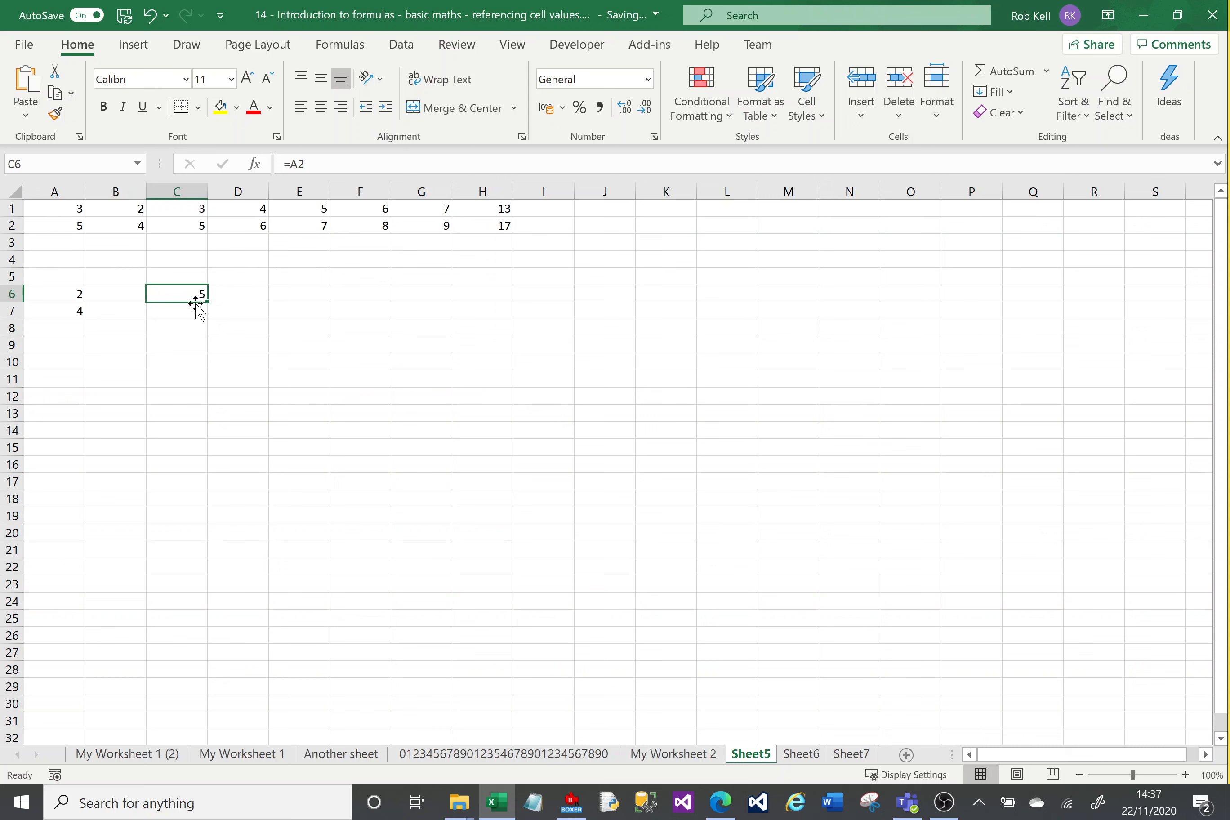
Step: Change the value of cell A2 to 7 to test the reference in C6
click(64, 224)
text(7)
key(Return)
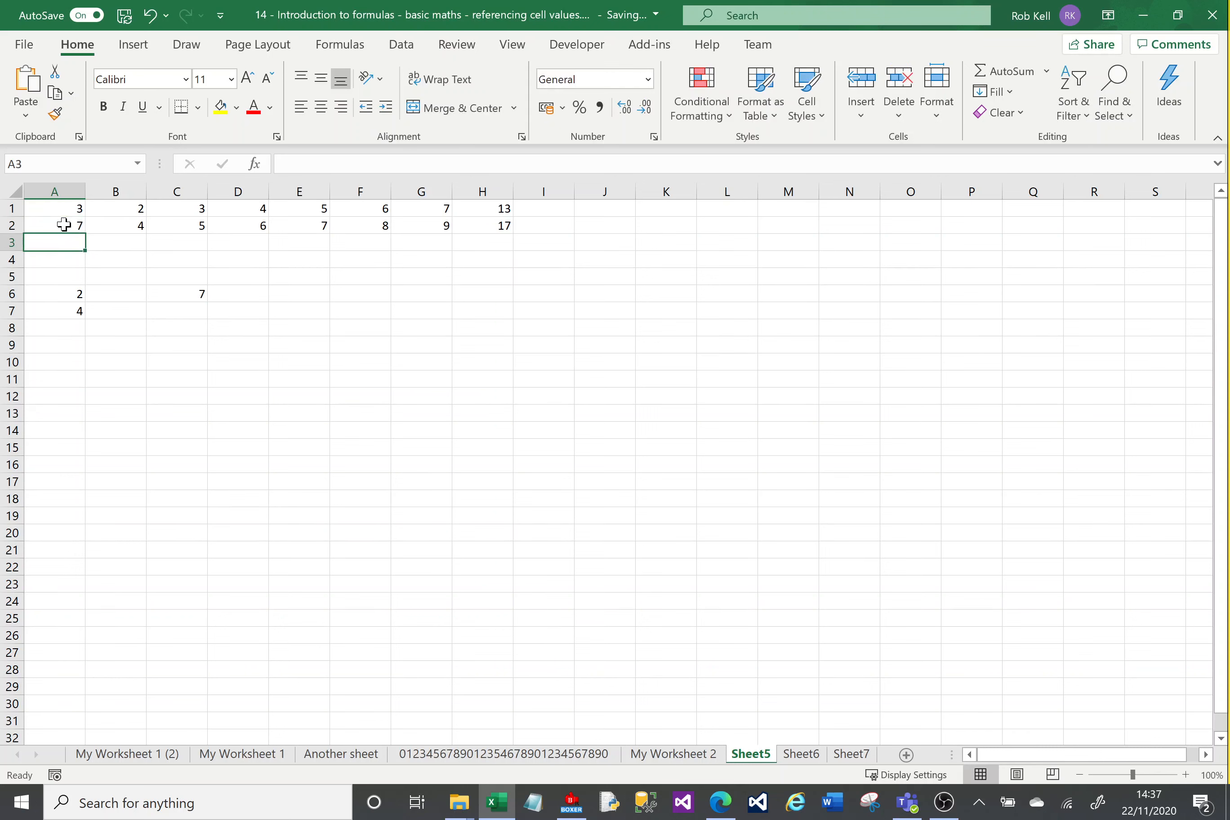
Step: Enter the formula =D2*3 in cell C7, multiplying the referenced cell D2 by 3
click(197, 310)
click(308, 158)
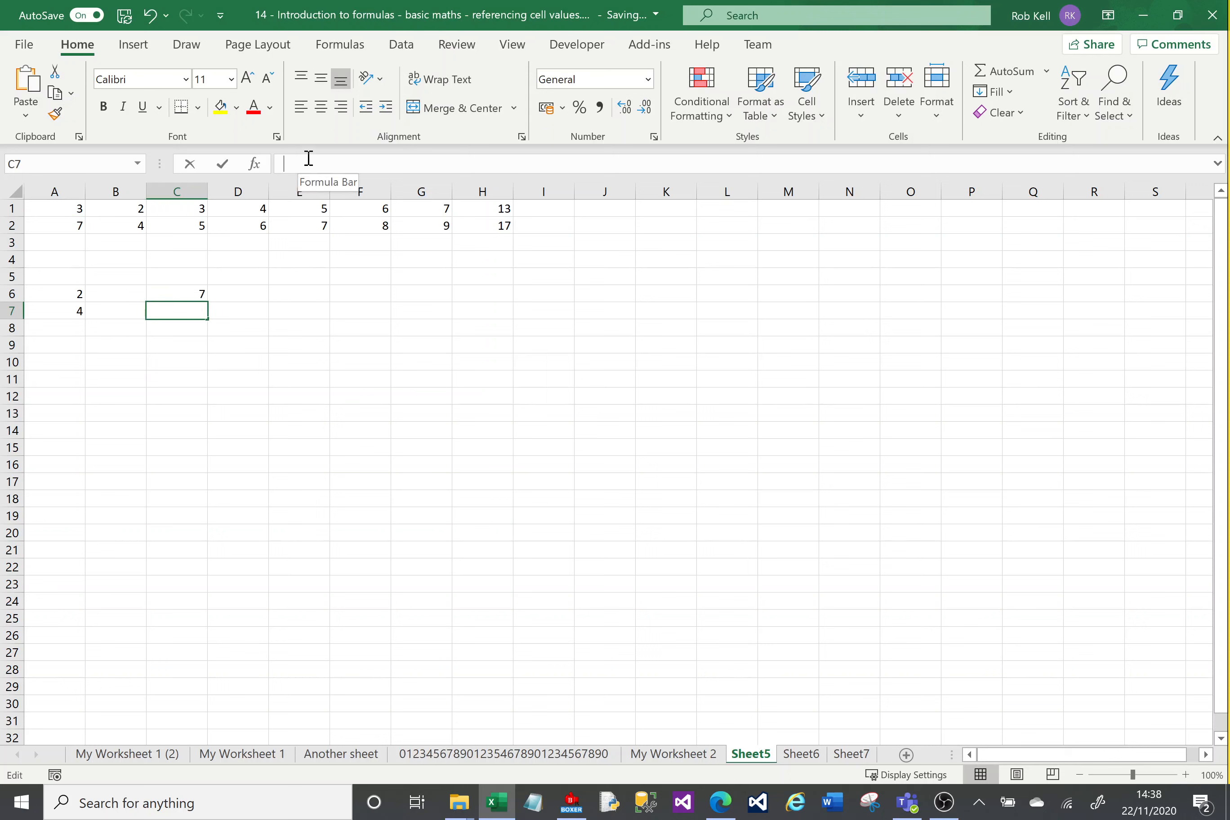
text(=)
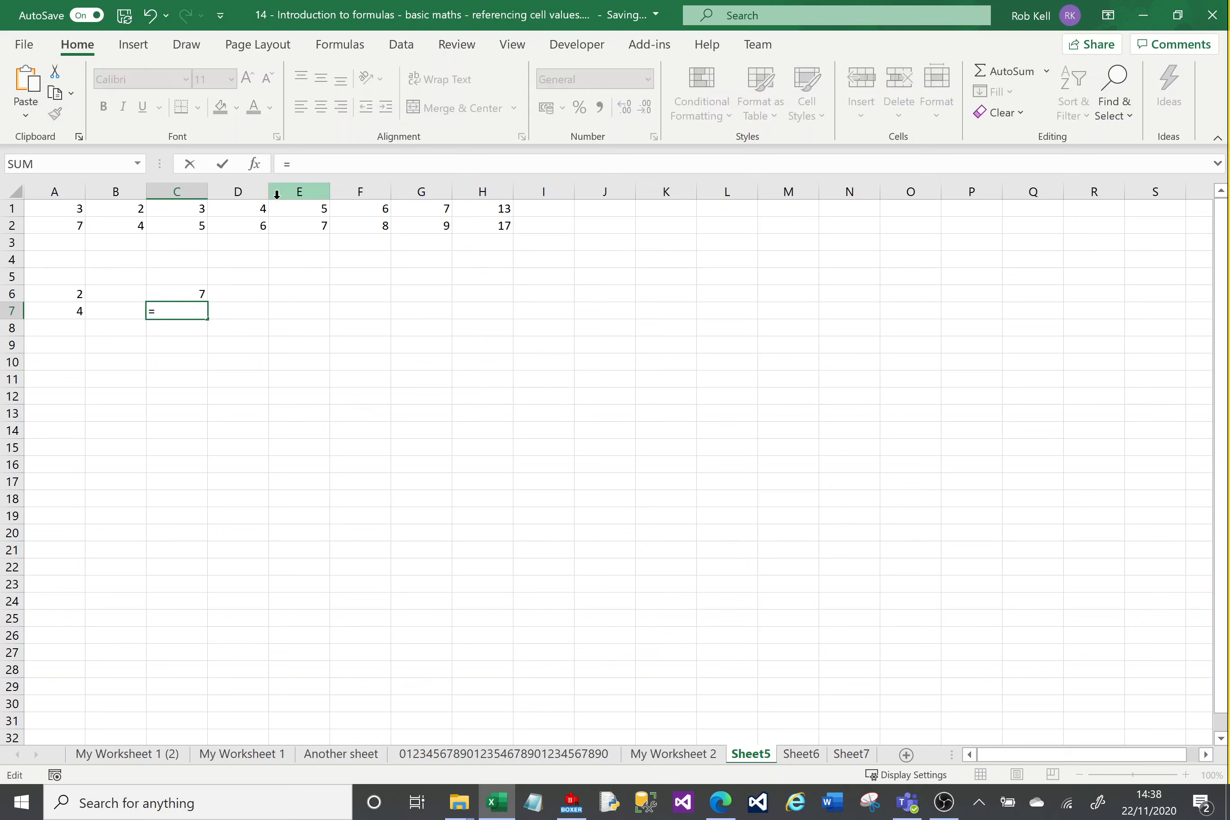
click(254, 226)
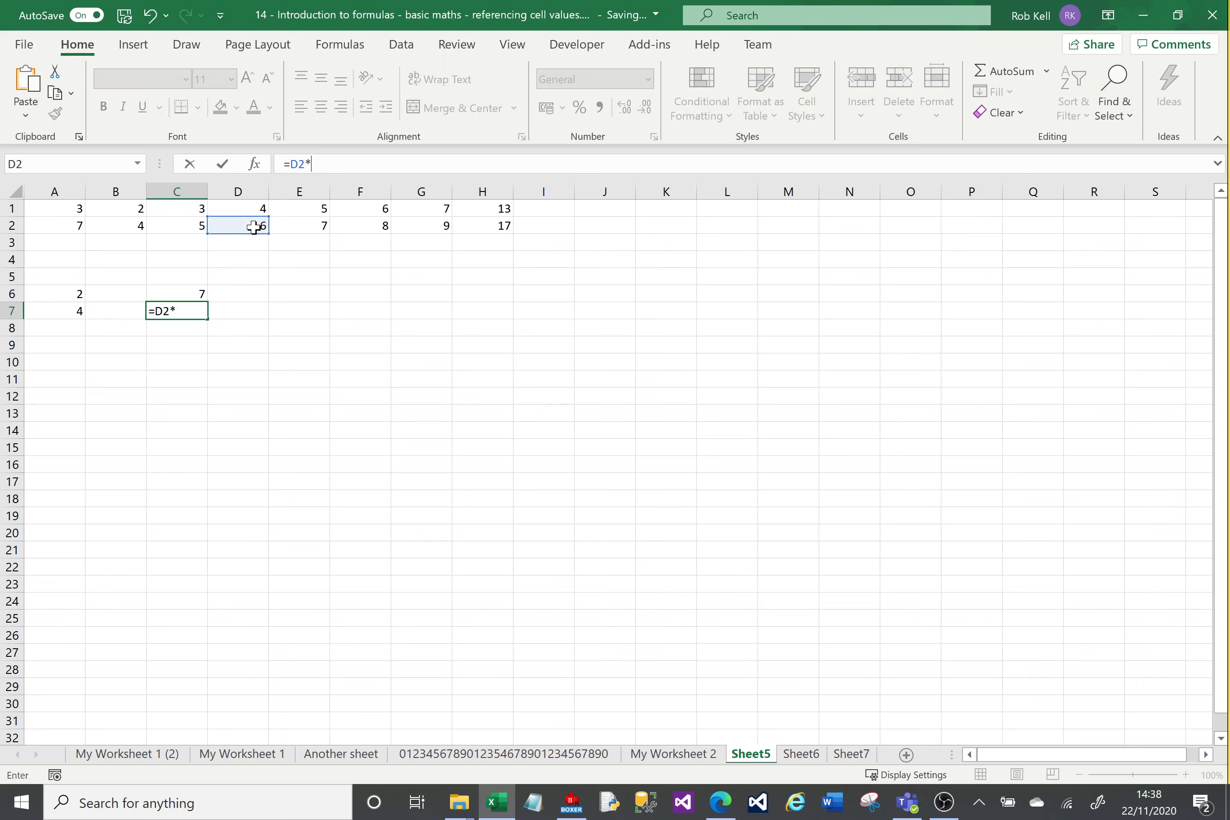
key(Return)
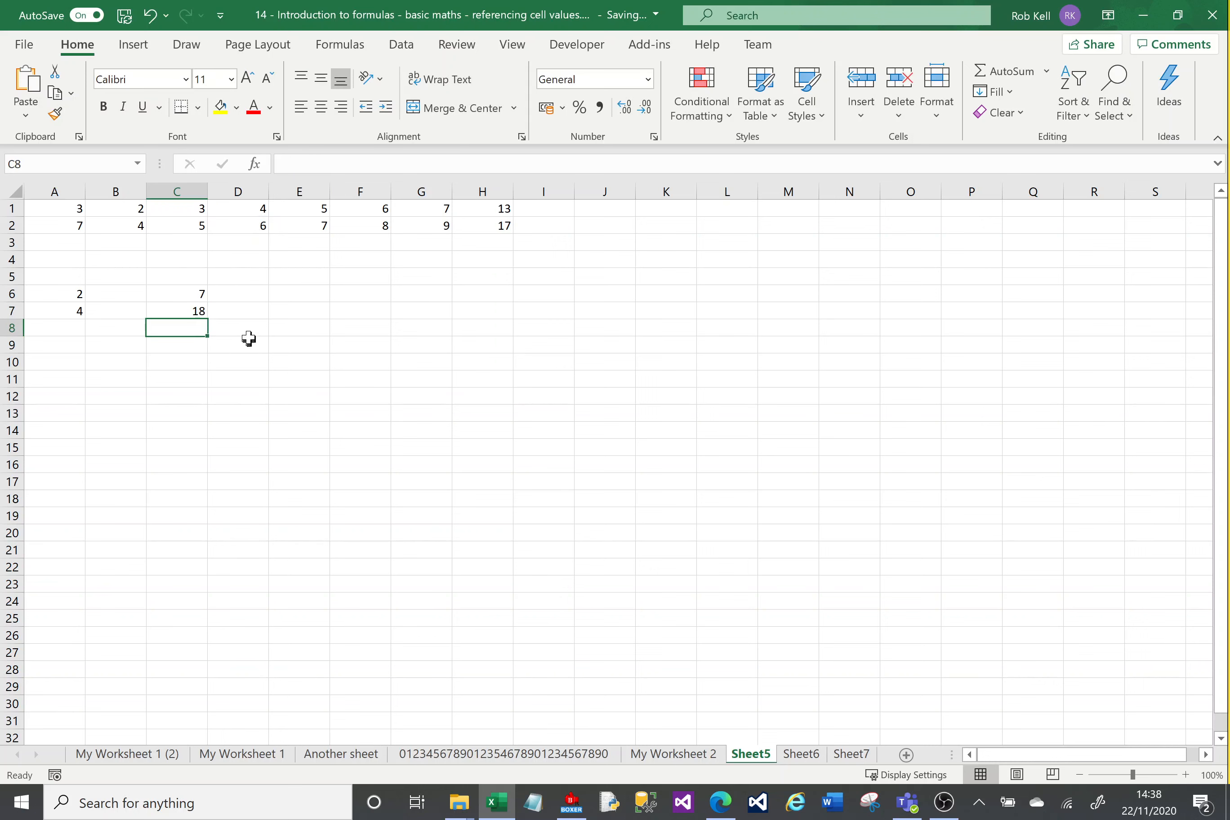
Step: Change the value of cell D2 to 3 and check the dependent formula in C7
click(250, 227)
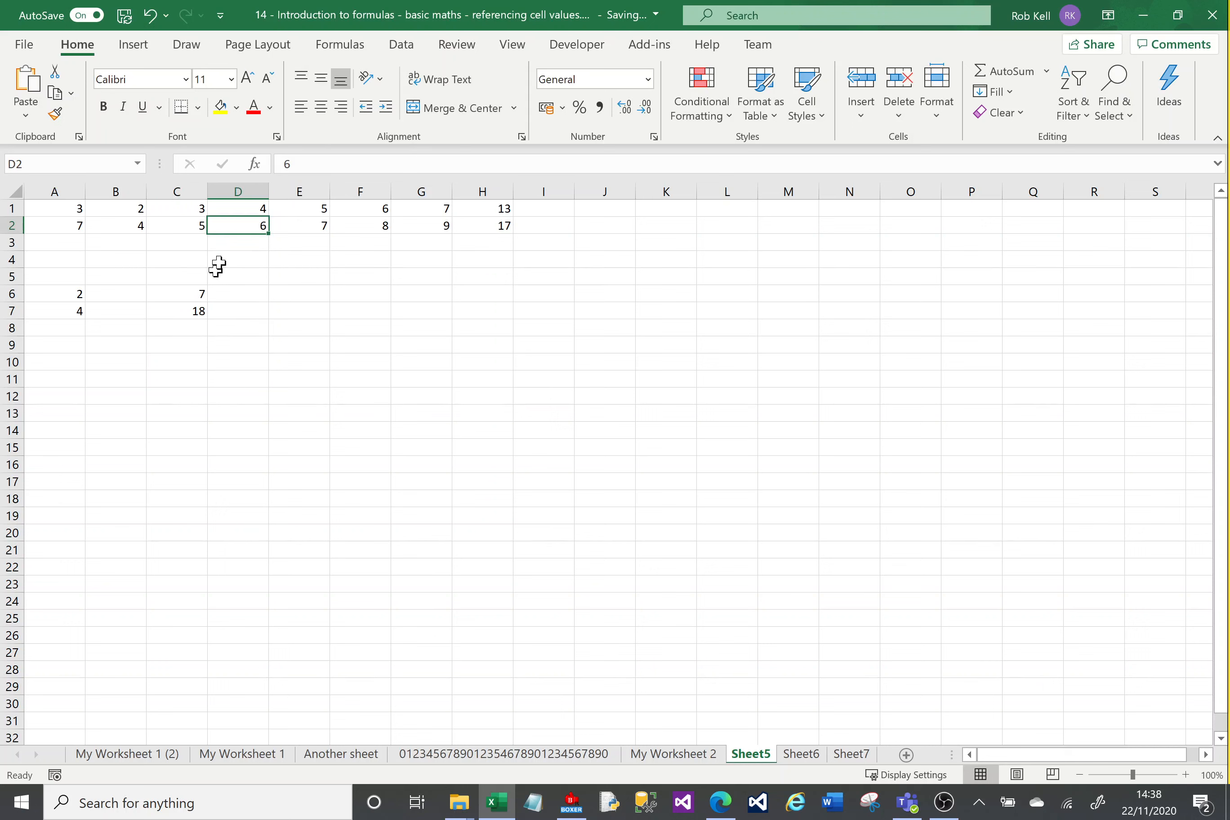
text(3)
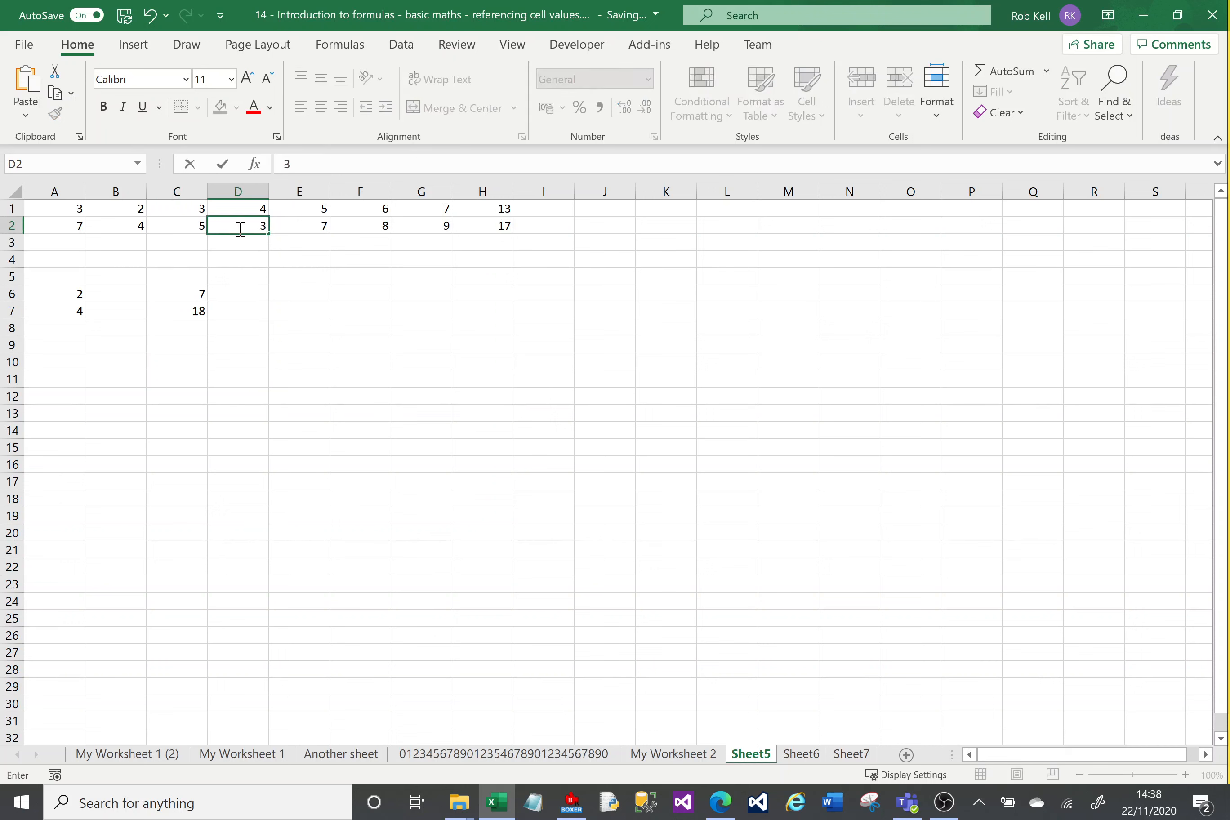
key(Return)
click(186, 311)
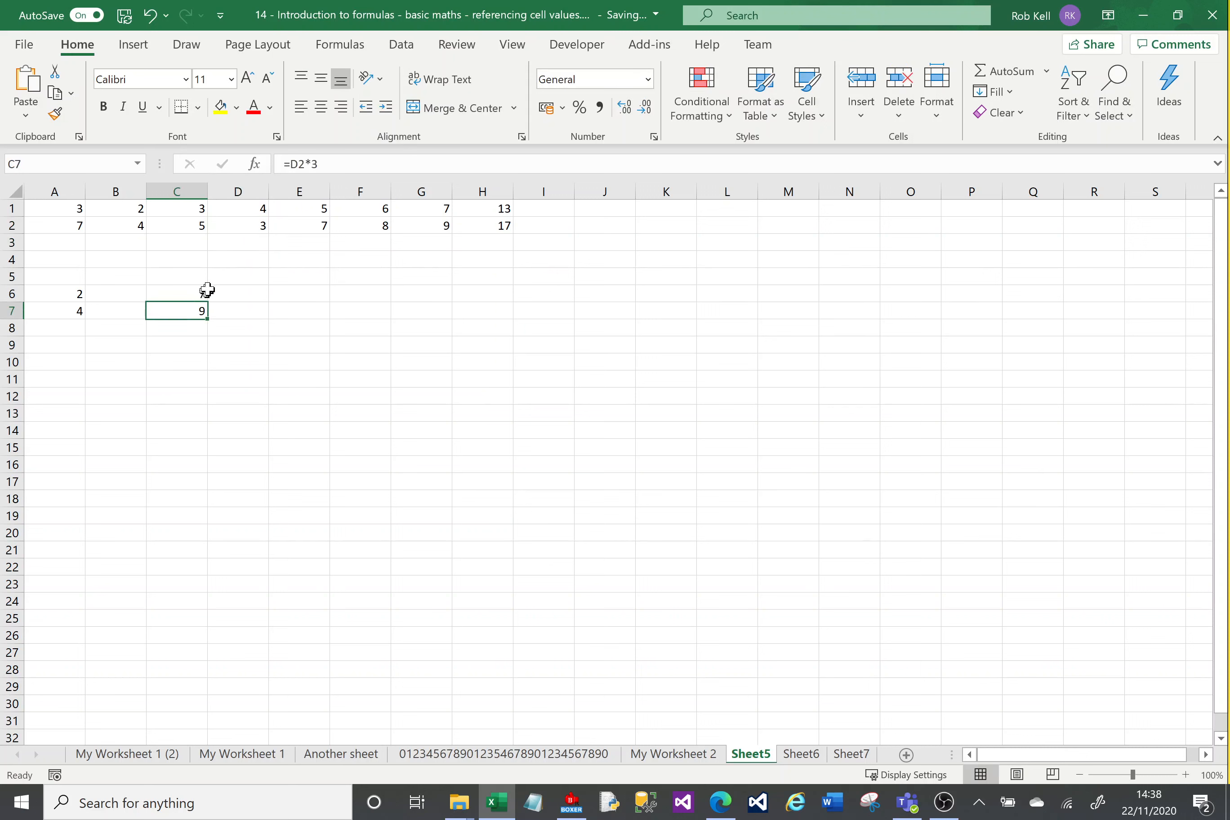
click(246, 225)
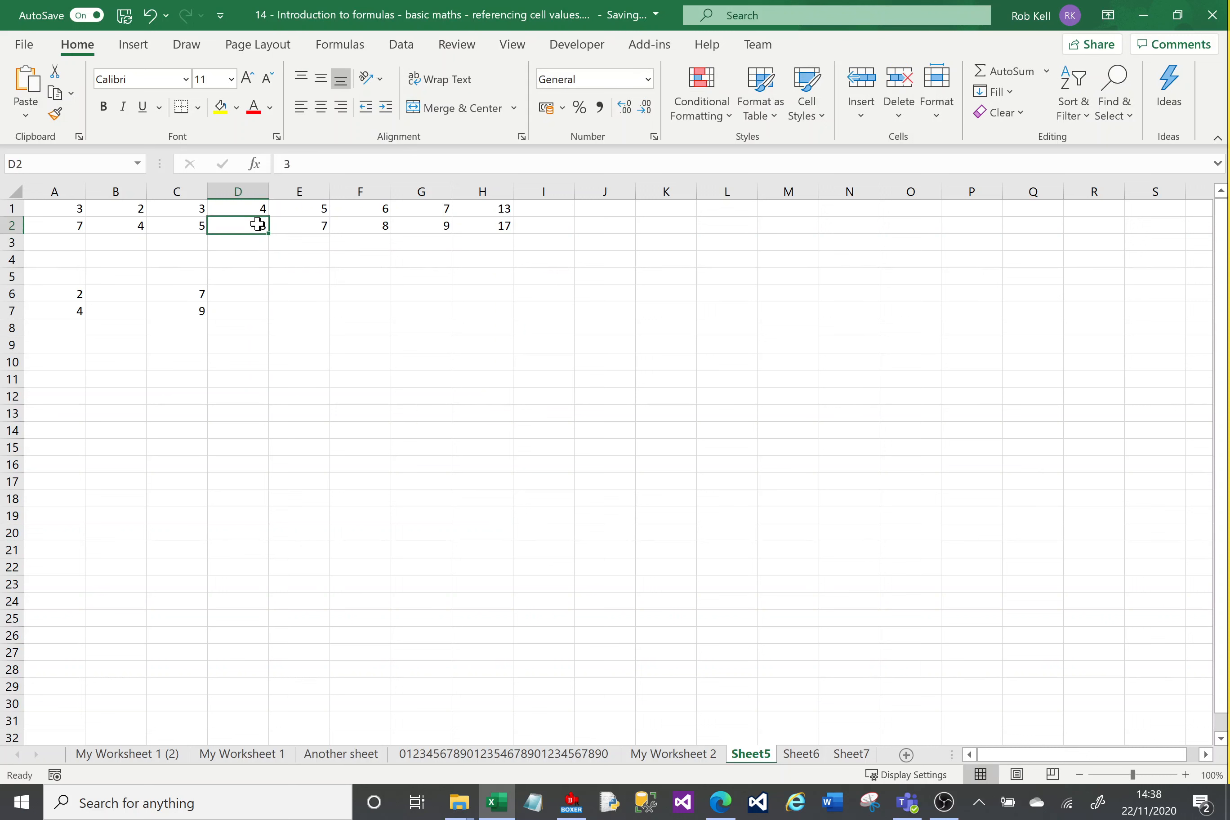
click(192, 316)
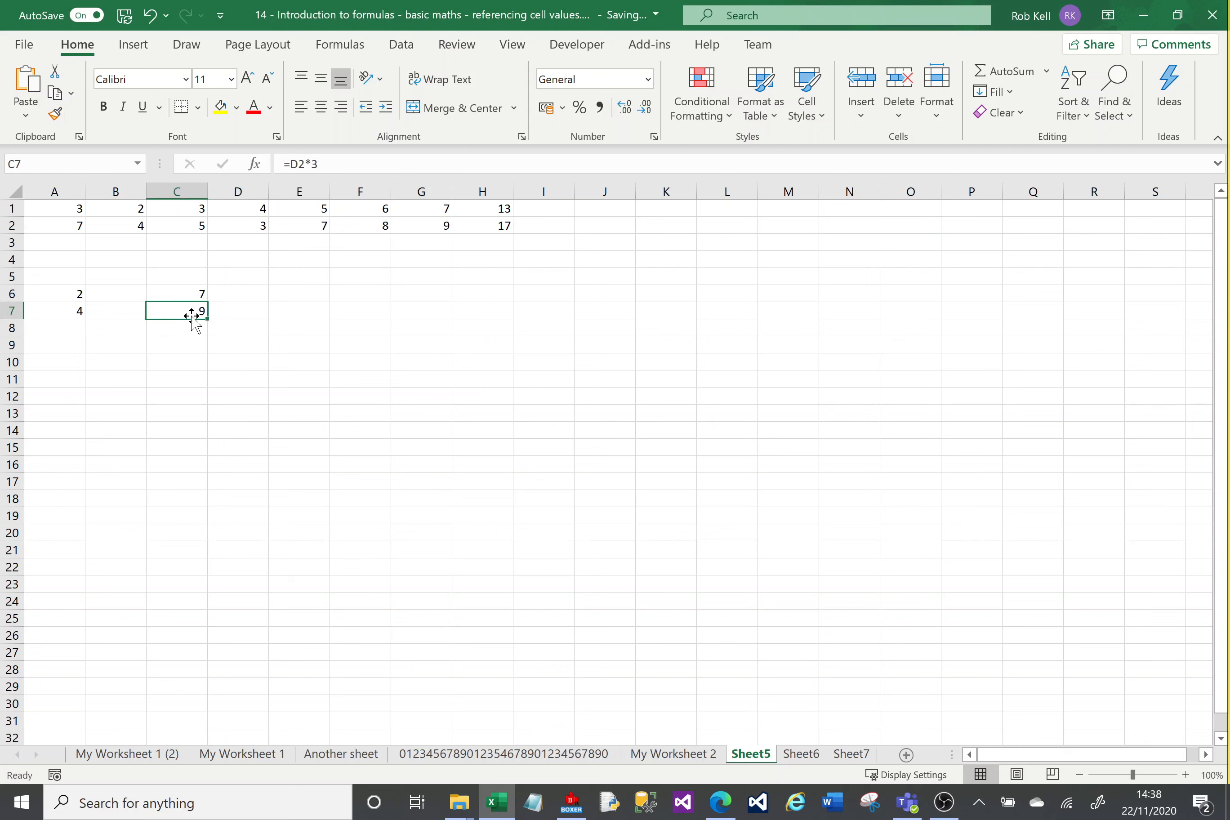
Step: Enter =A1+A2 in cell A3 and fill the formula across row 3 to H3
click(68, 242)
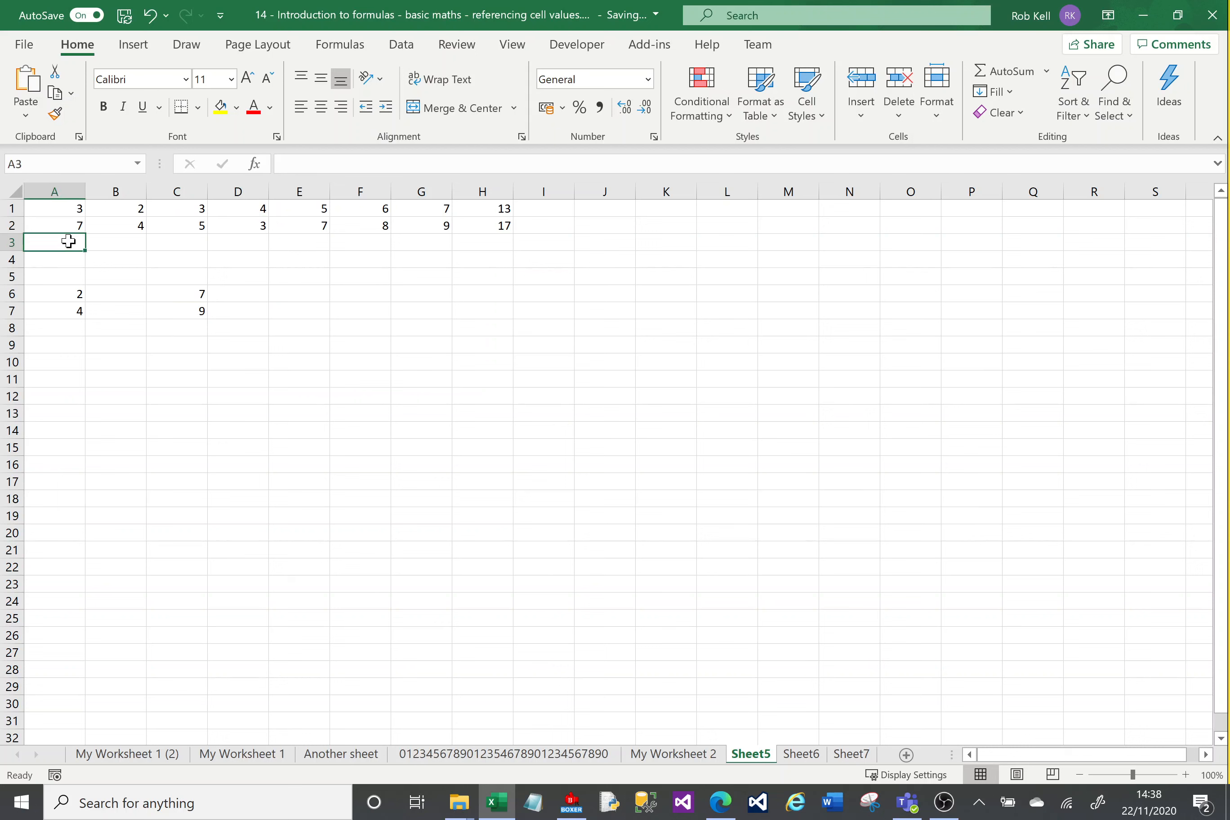
text(=)
click(64, 209)
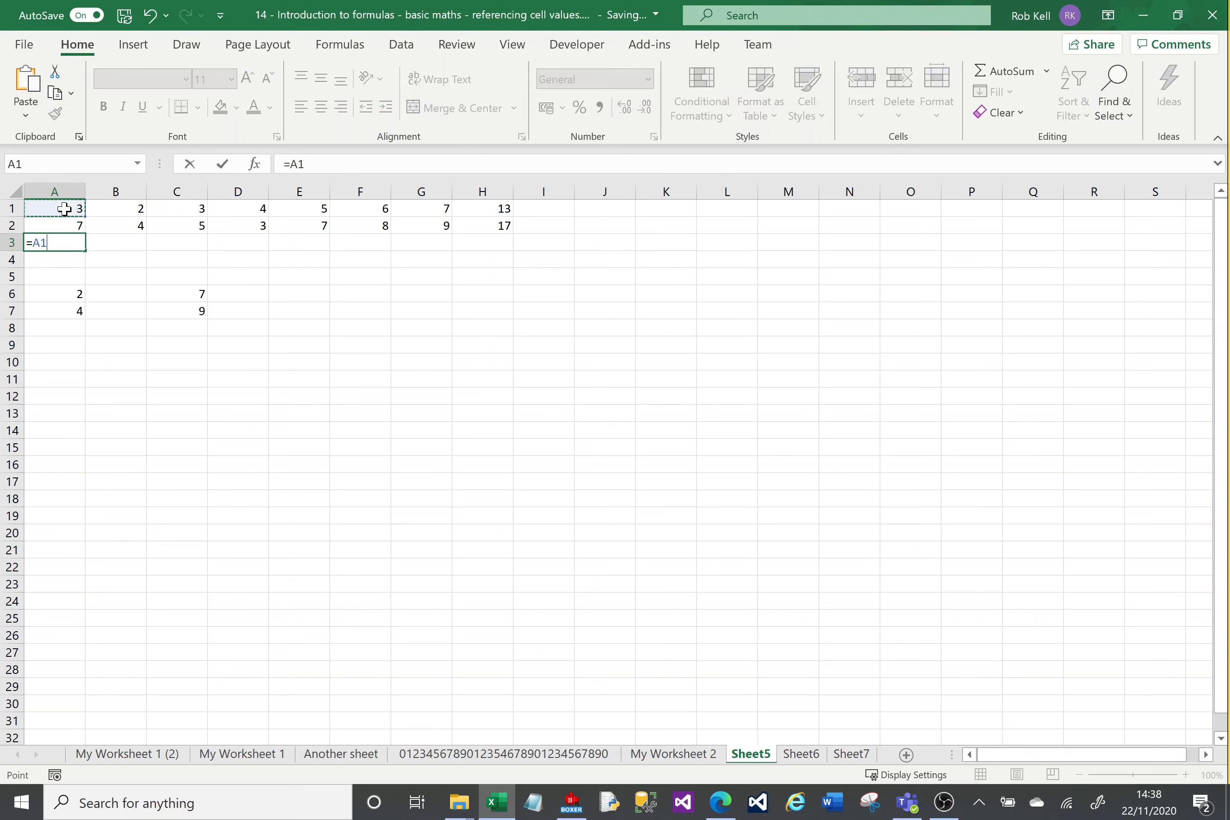
text(+)
click(64, 224)
key(Return)
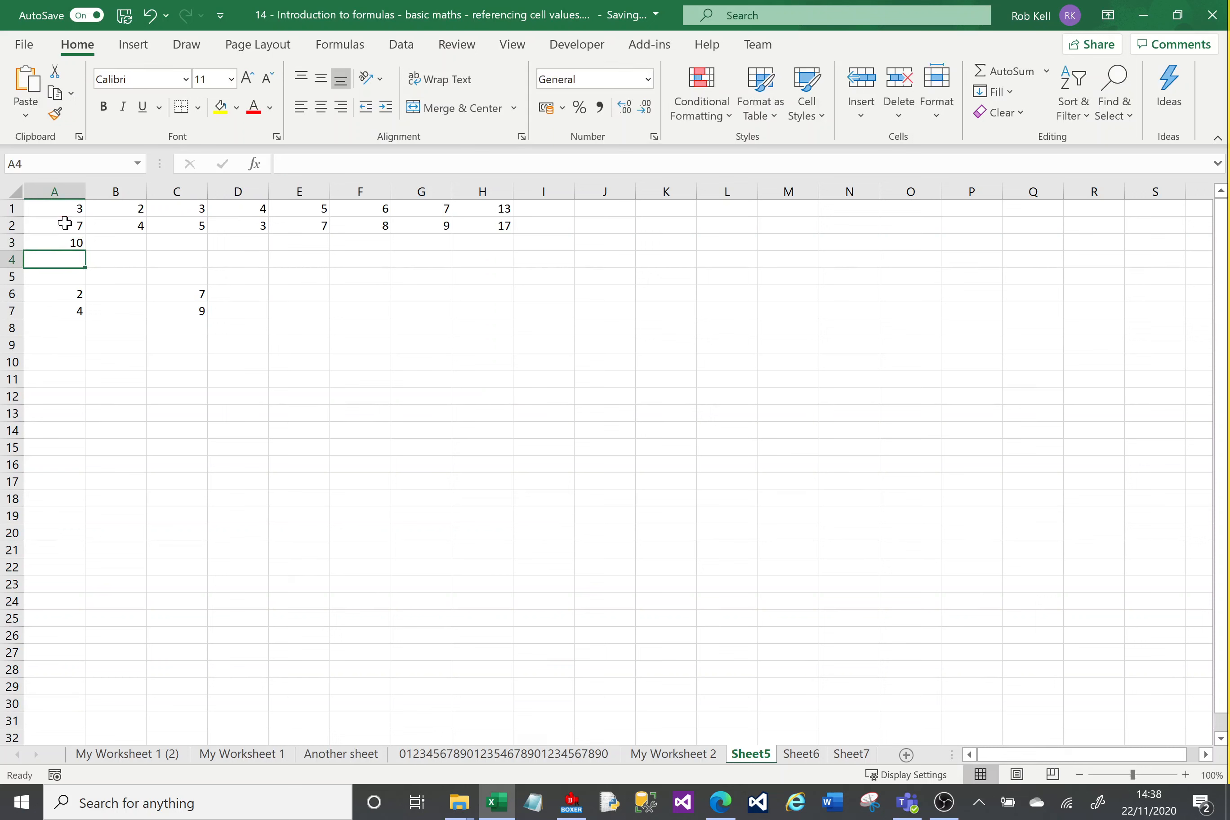
click(68, 242)
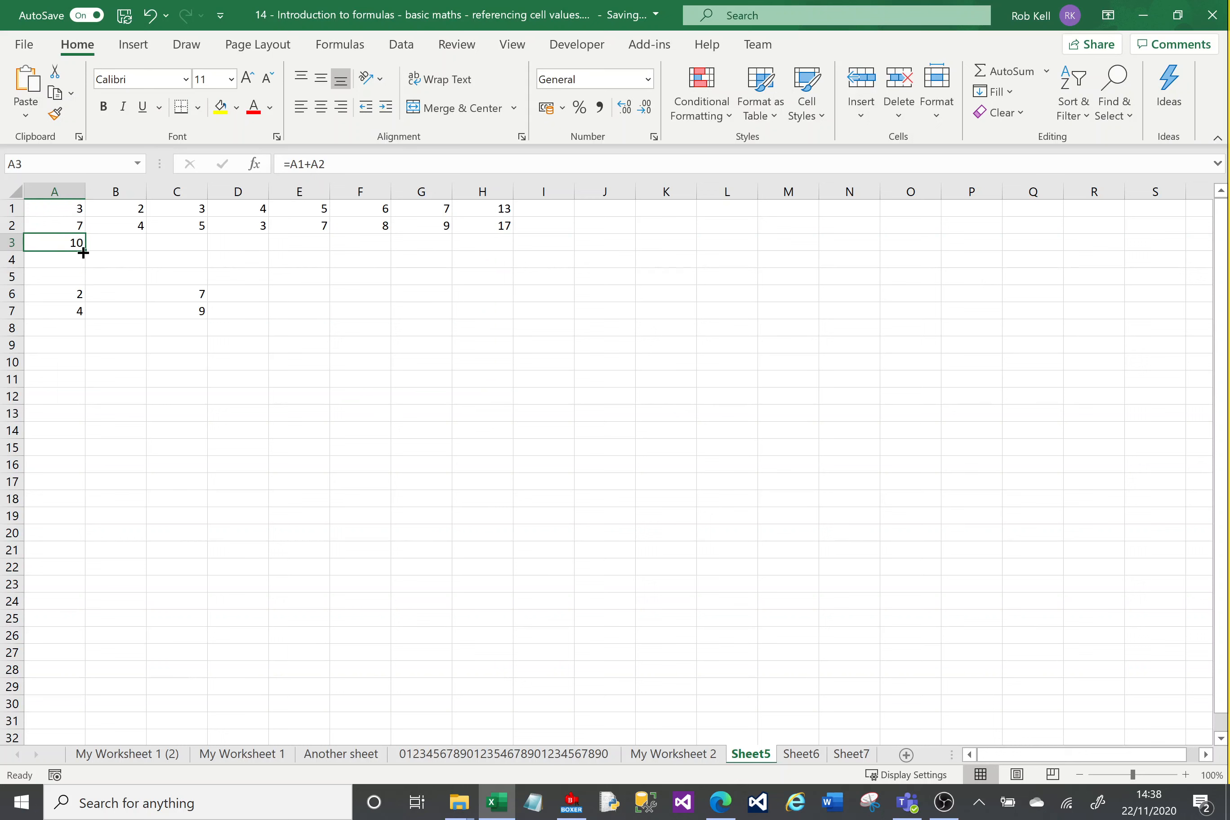
drag(83, 253, 501, 252)
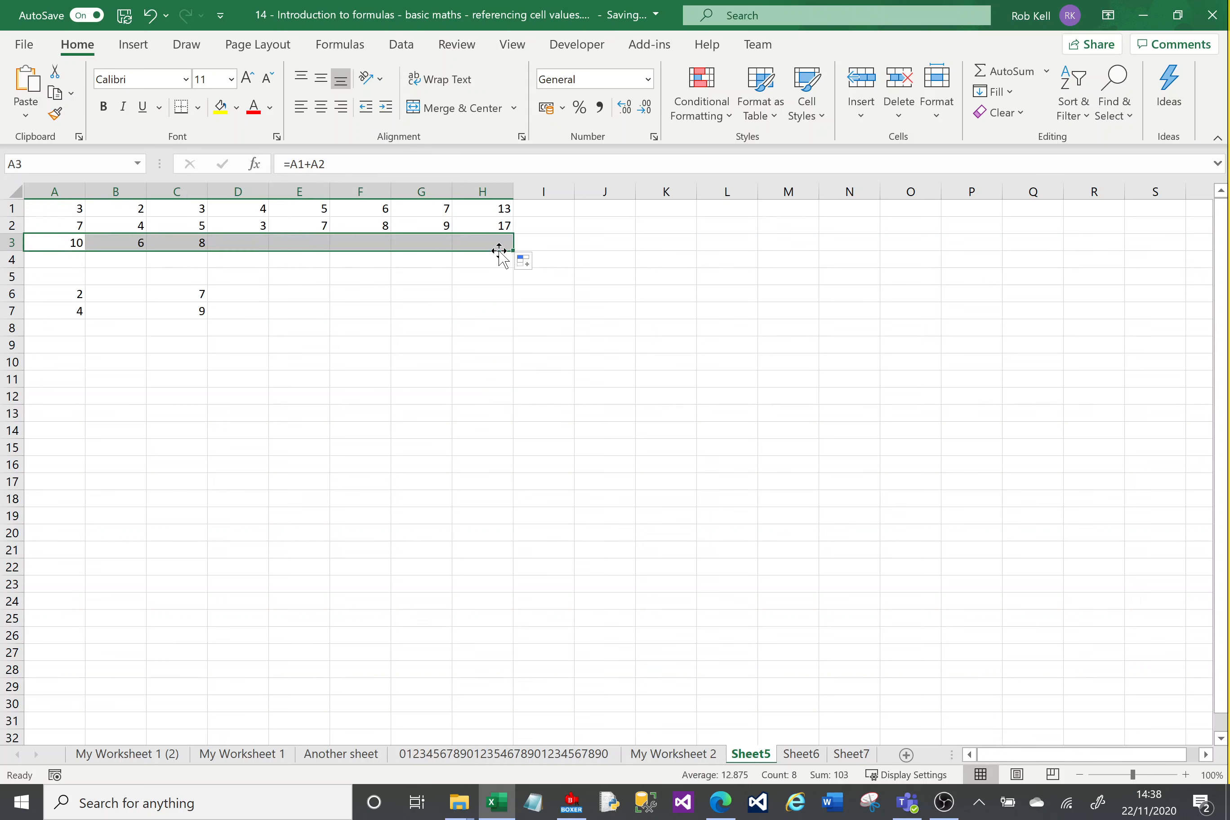
Step: Examine the filled formulas in cells A3 to H3 to see how their cell references adjust by column
click(60, 243)
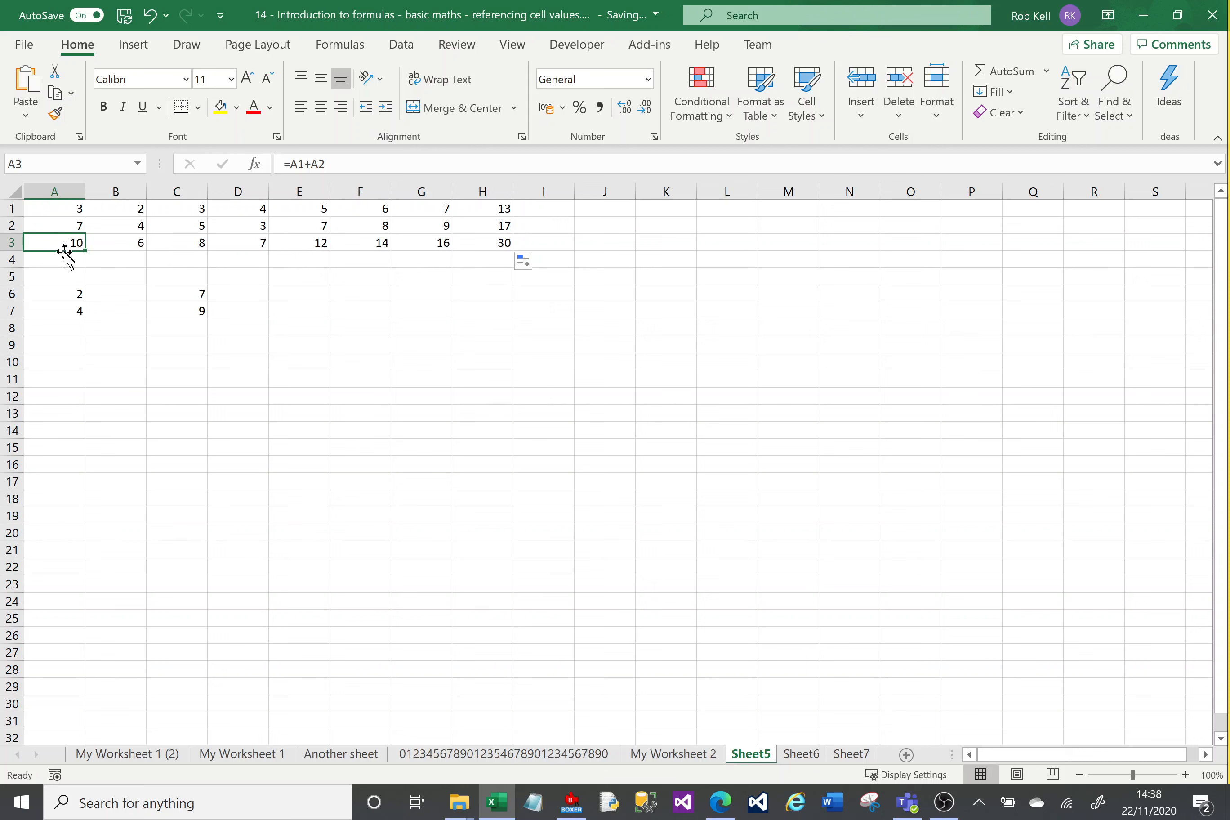
click(126, 245)
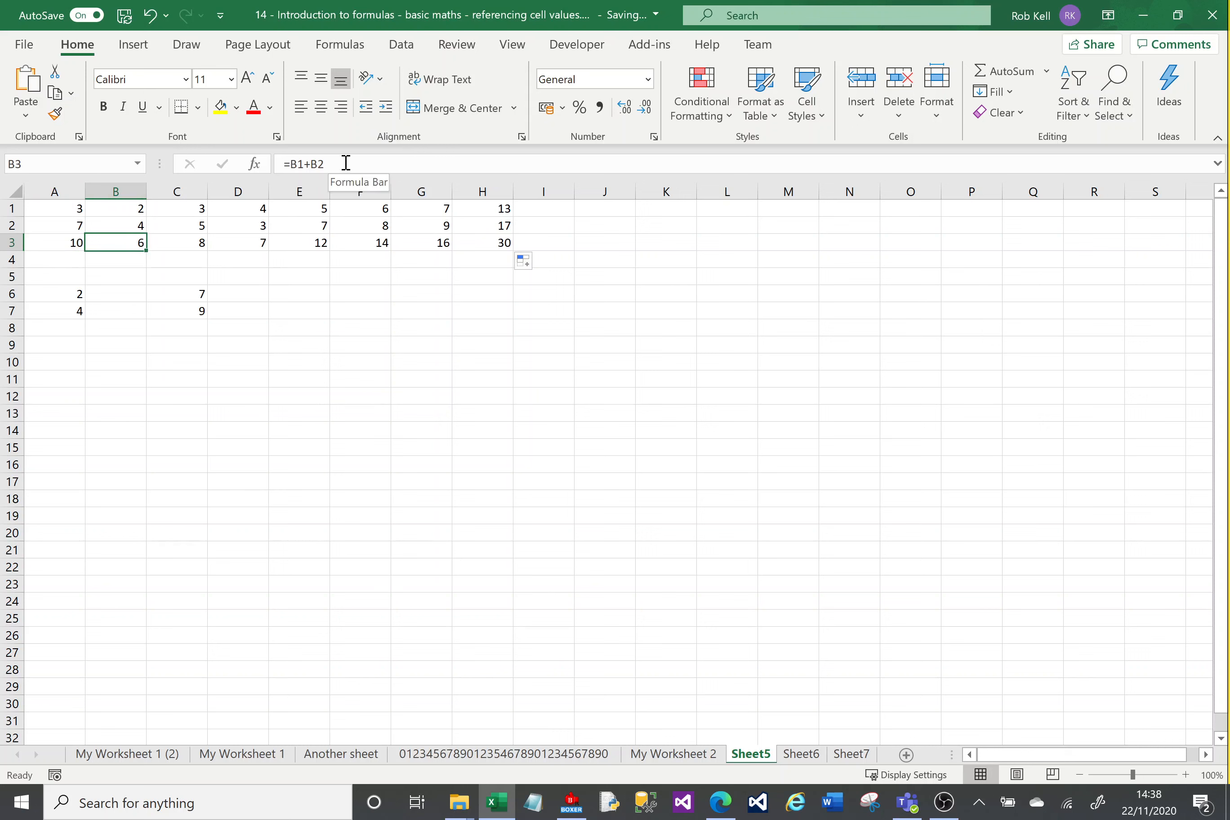
click(164, 243)
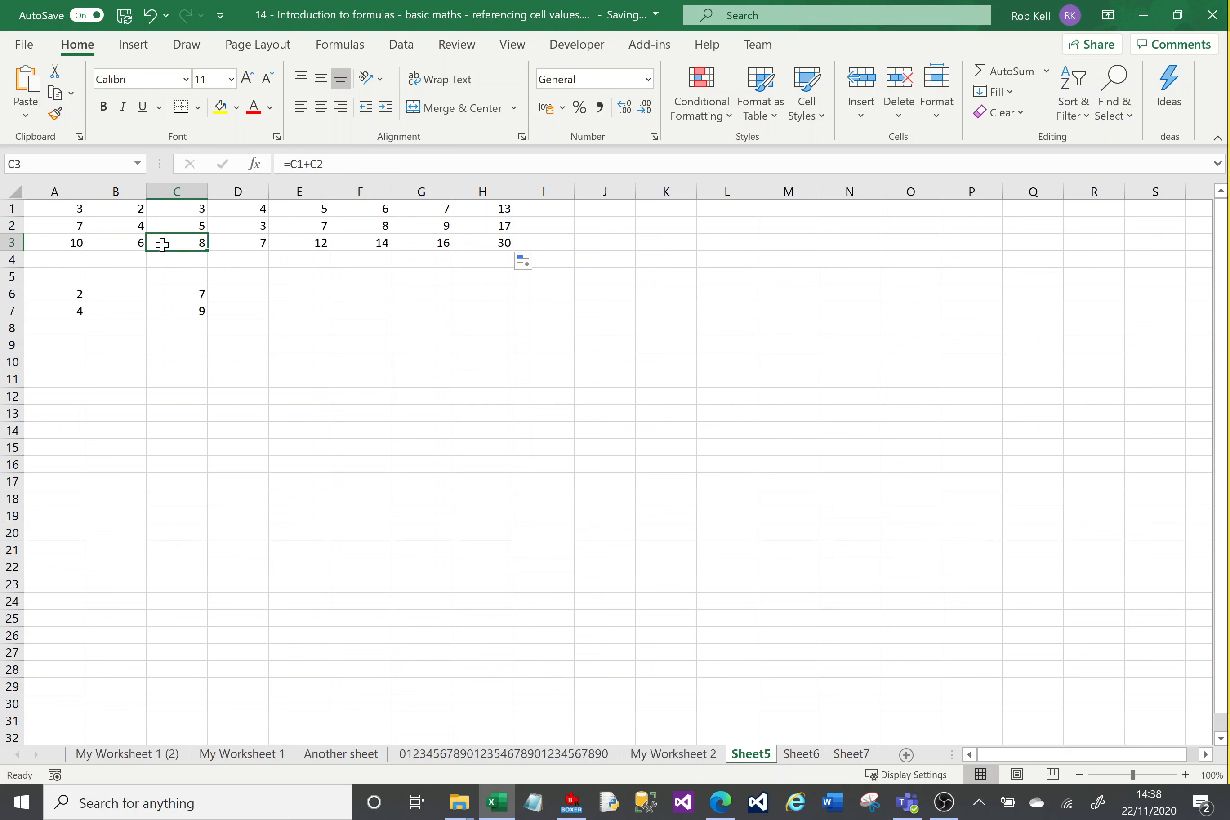
click(234, 244)
click(308, 244)
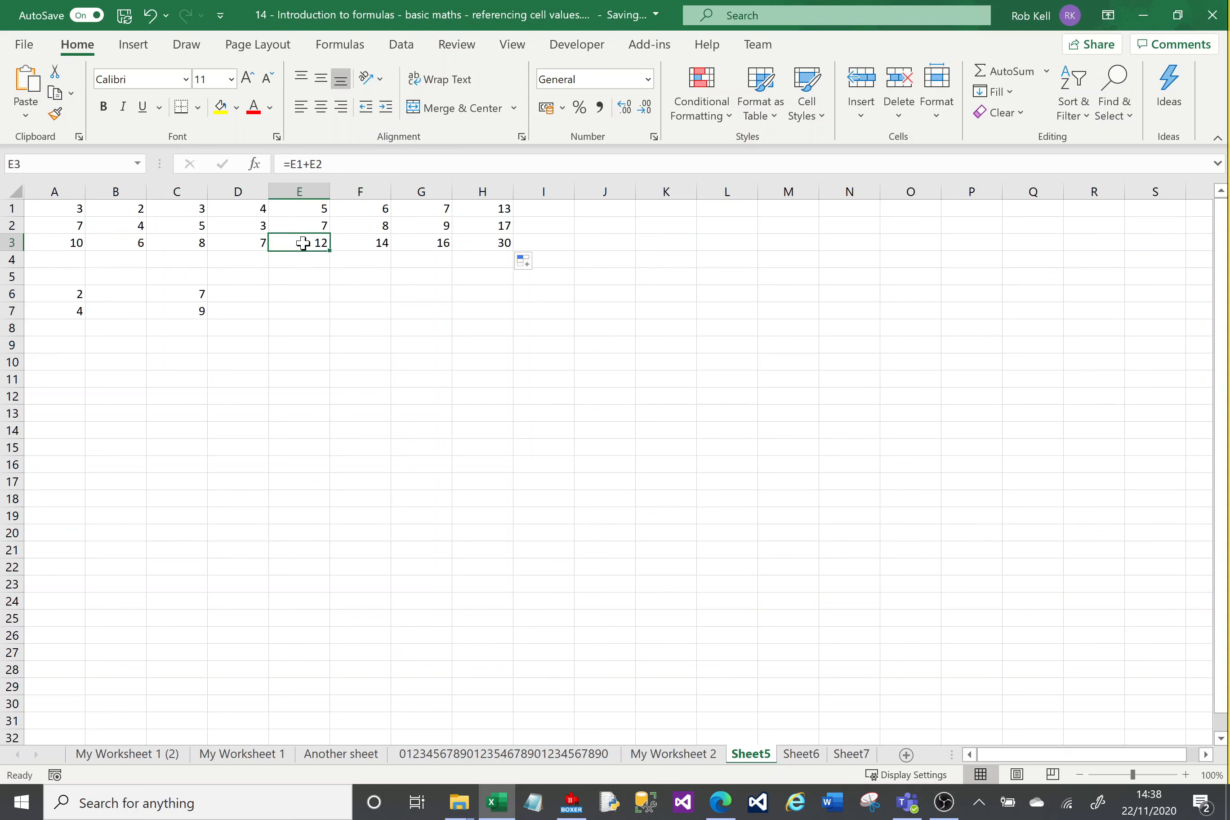
click(357, 244)
click(424, 249)
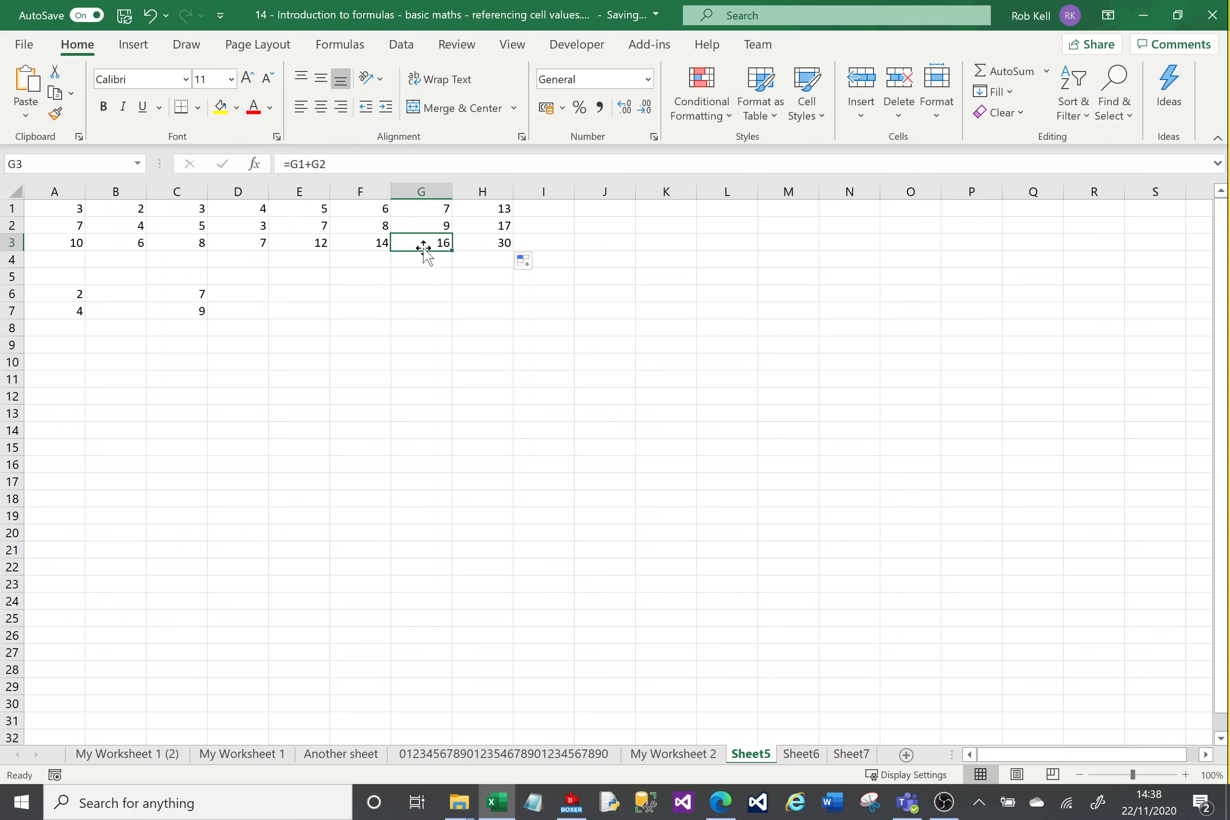
click(463, 242)
click(66, 242)
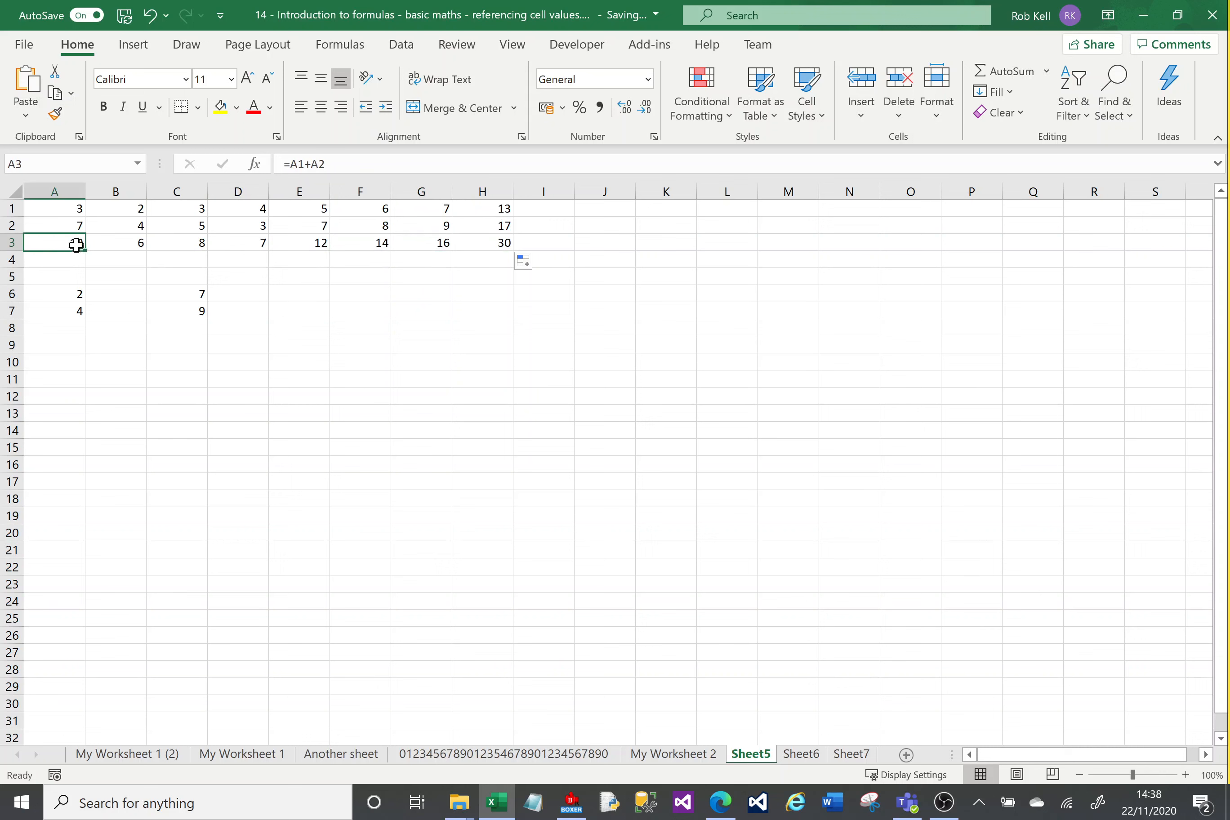
Step: Inspect the copied addition formulas one by one from cell B3 to F3
click(102, 243)
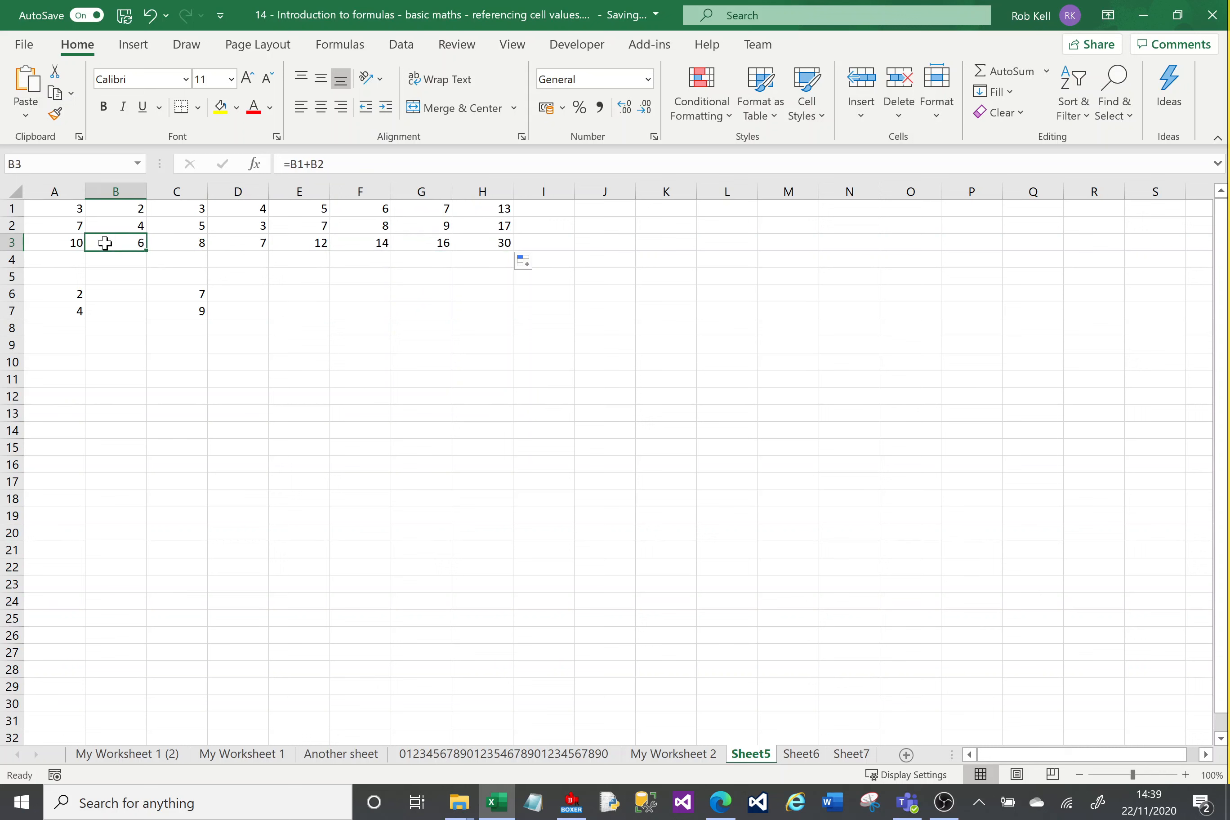
click(186, 243)
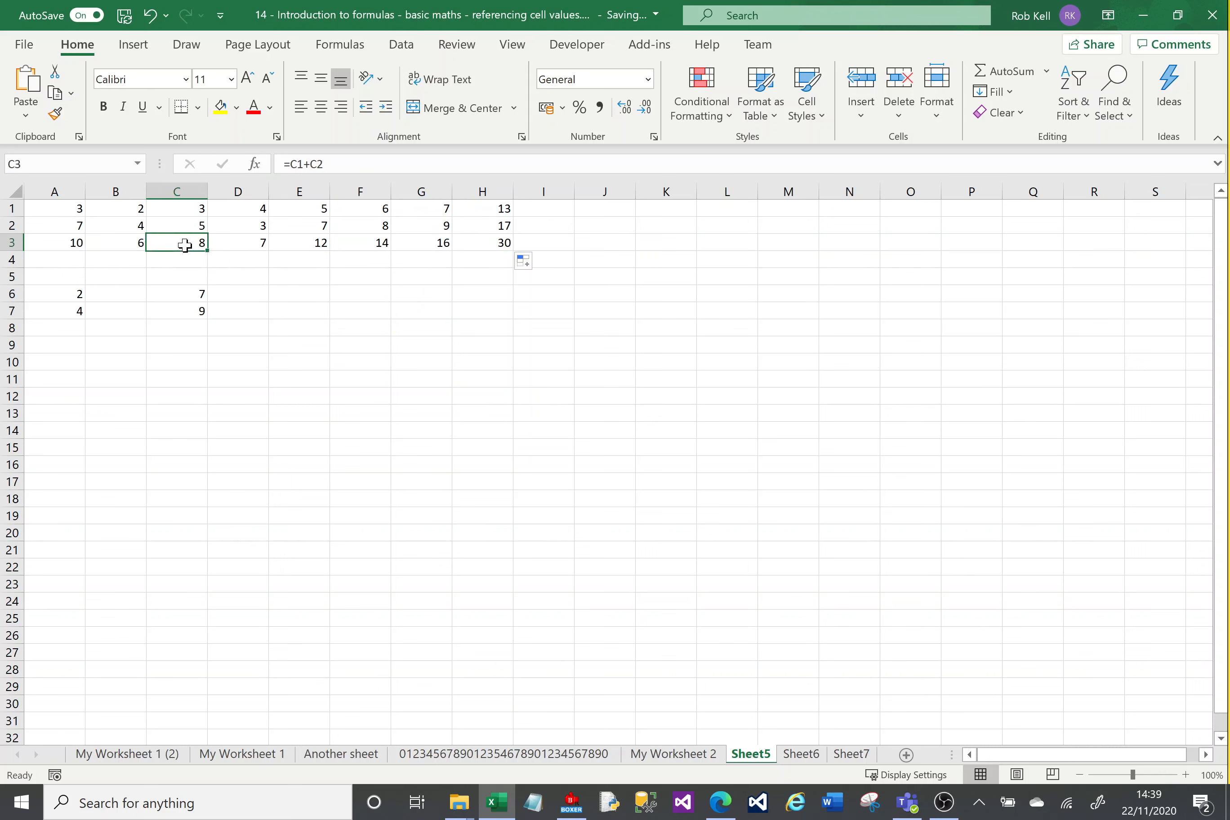
click(228, 242)
click(292, 242)
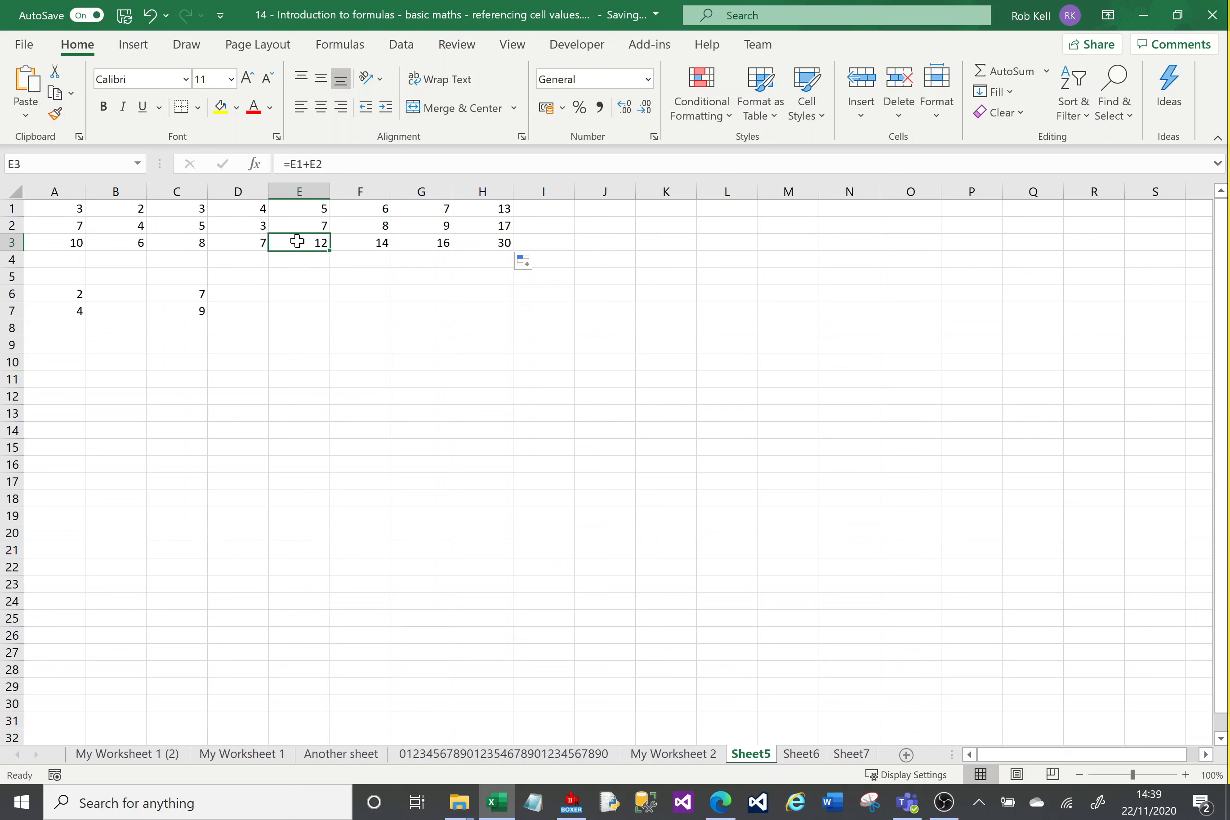
click(347, 242)
Step: Enter the formula =H1+G1 in cell I1 and fill it down to I3
click(539, 208)
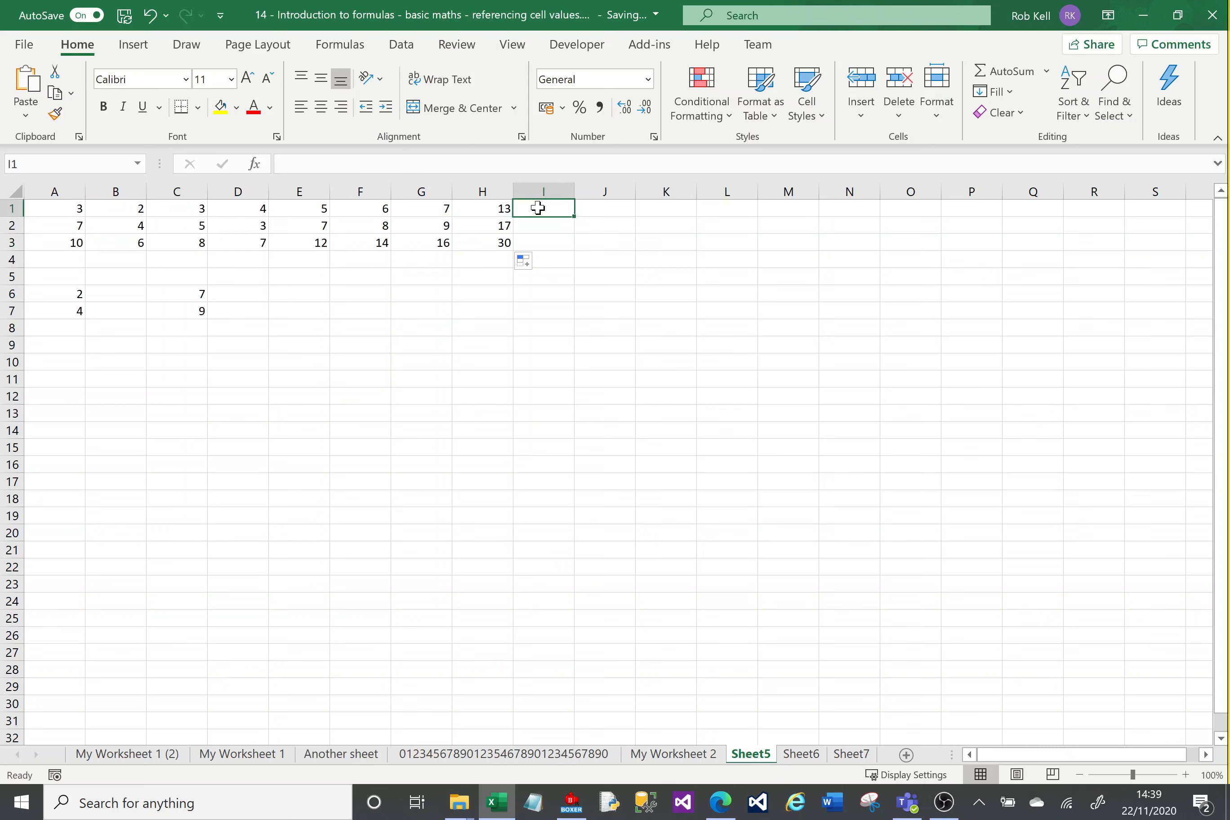
text(=)
key(Left)
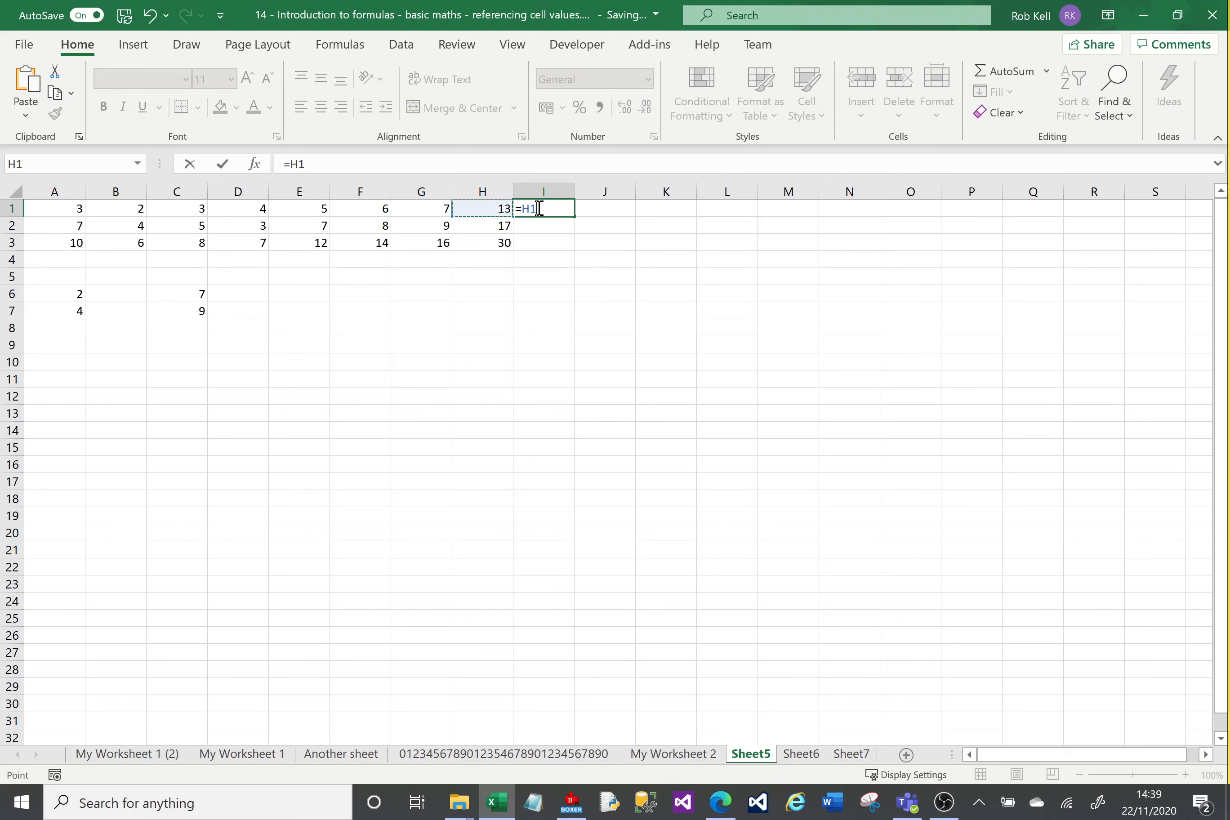
text(+)
key(Left)
key(Left)
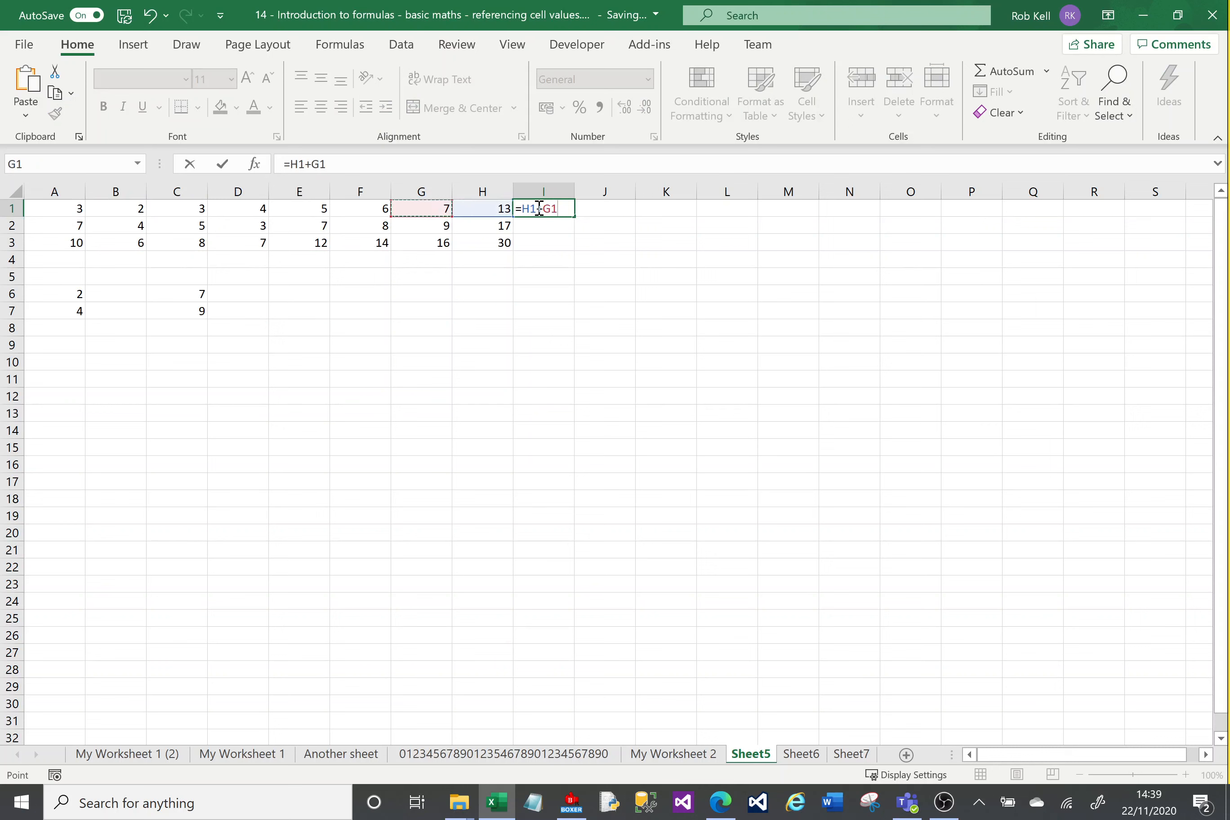
key(Return)
click(537, 208)
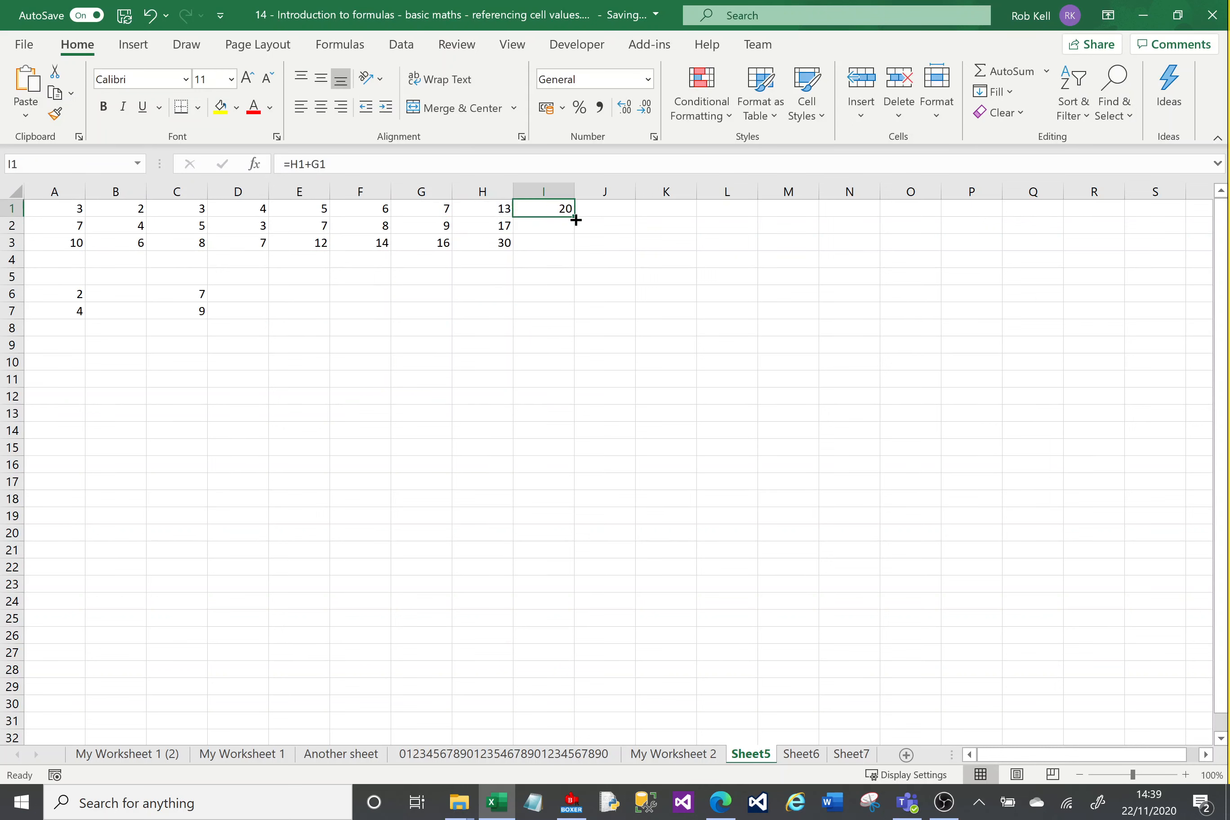
drag(576, 220, 573, 252)
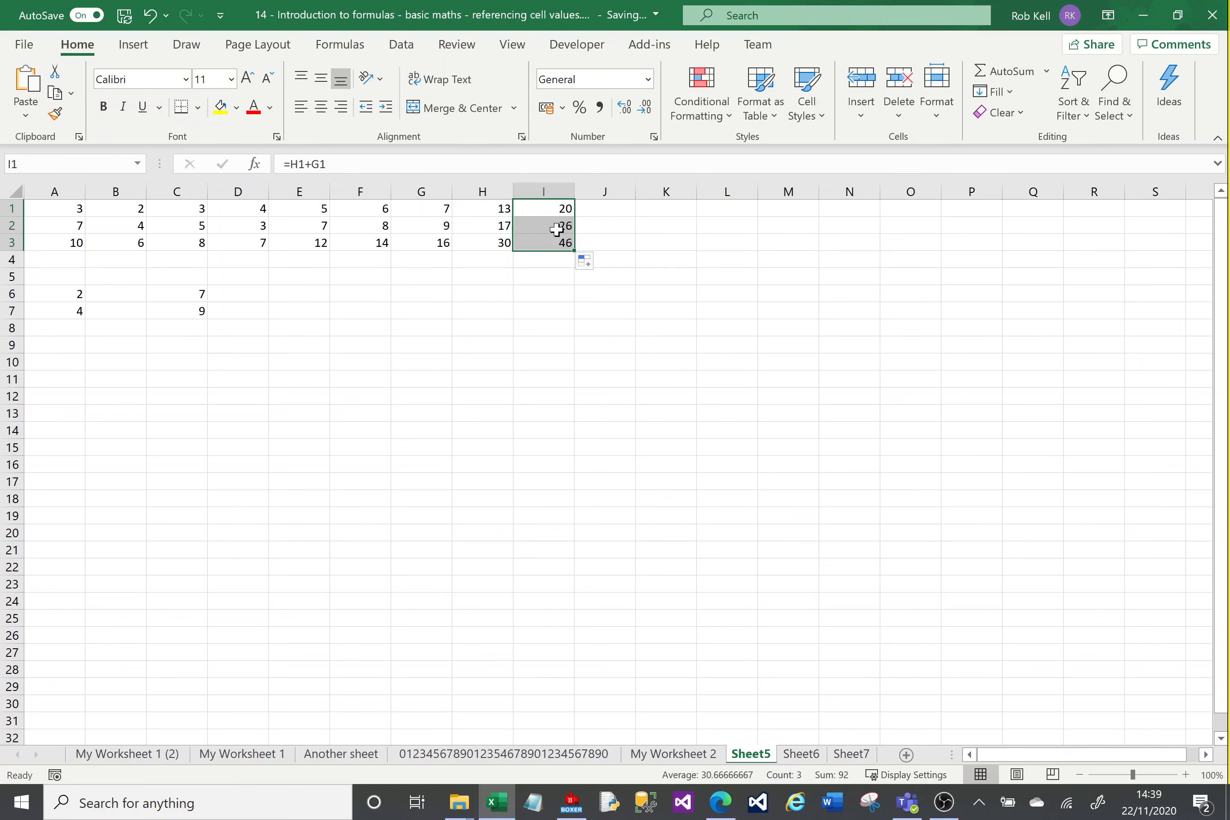
Step: Check how the row references adjust in the filled formulas in cells I1 to I3
click(556, 229)
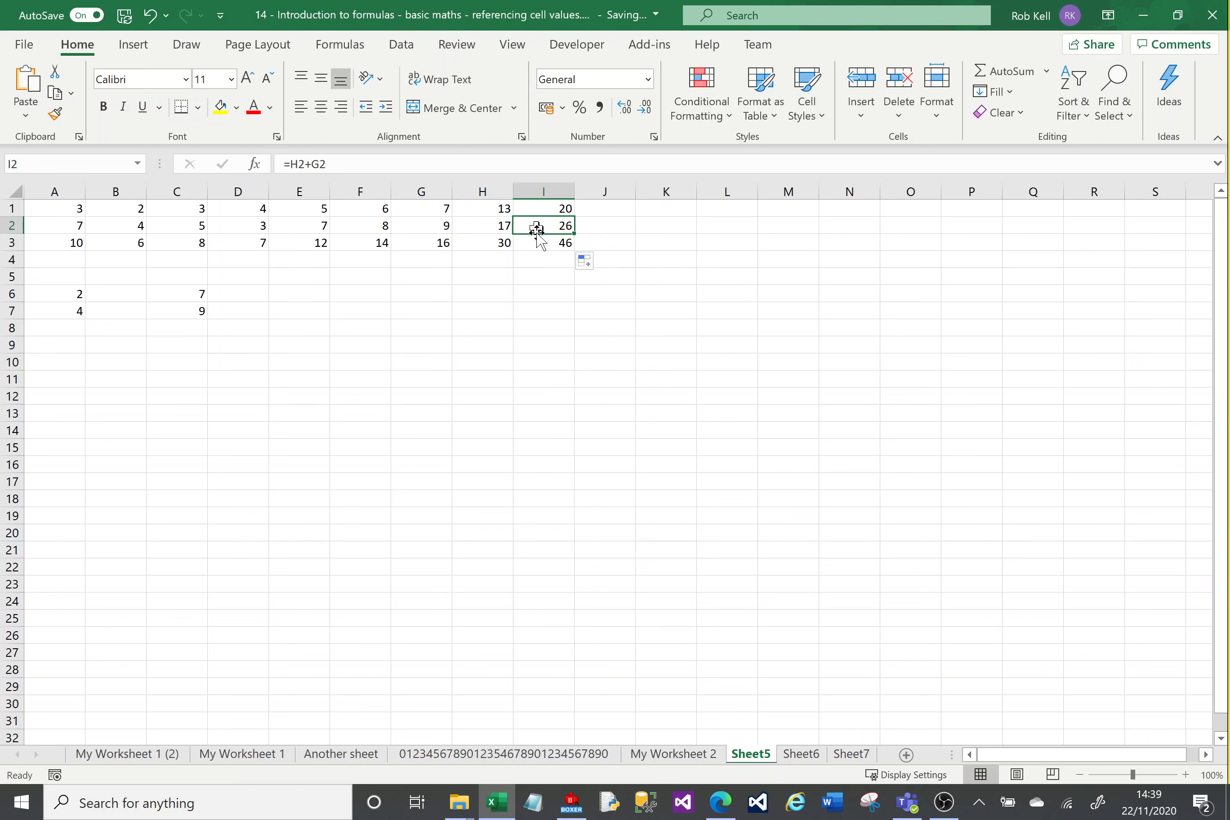
click(557, 242)
click(550, 210)
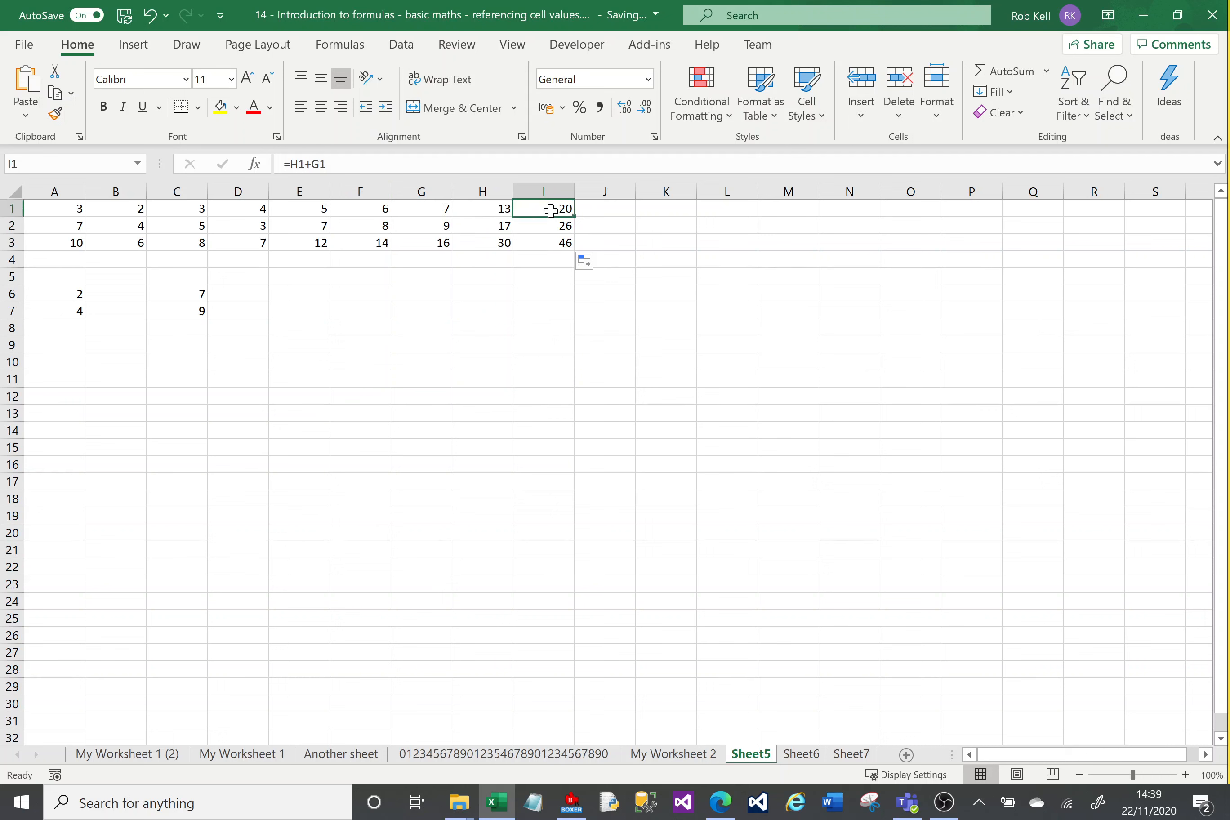
key(Down)
key(Down)
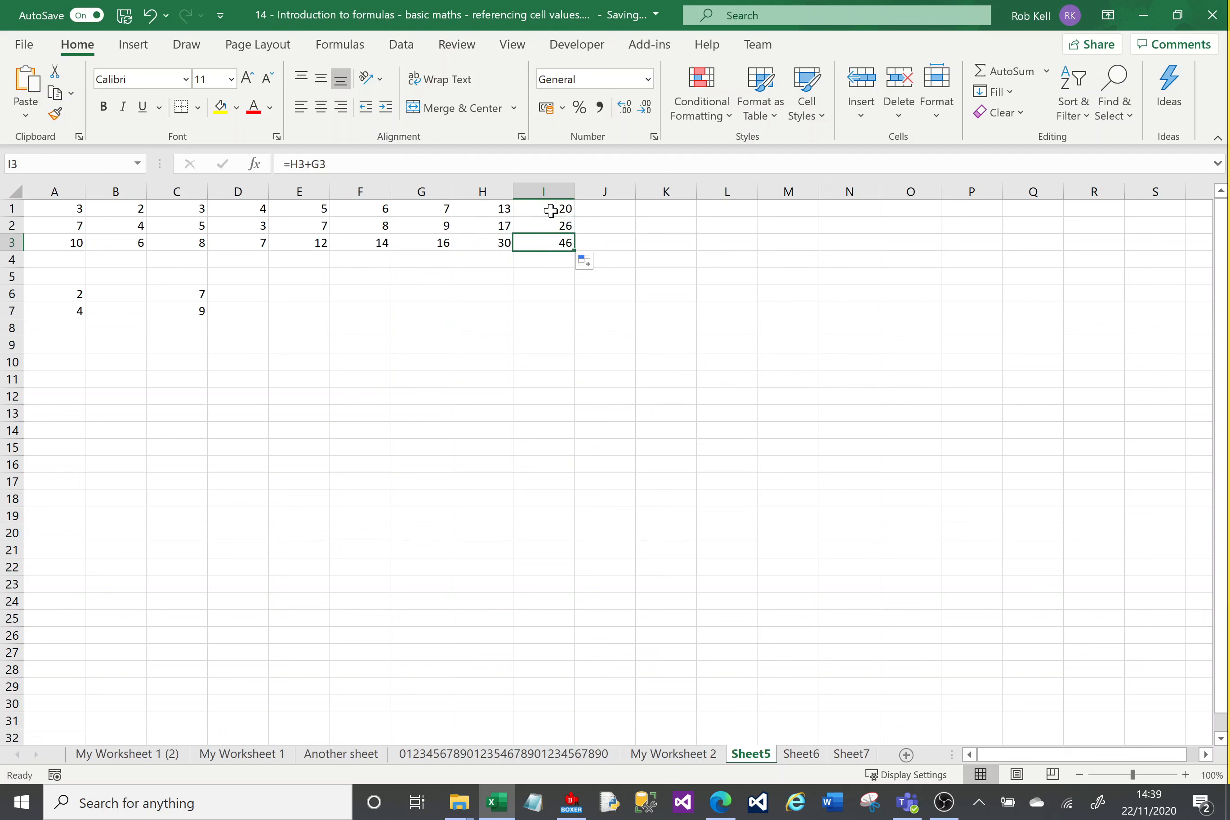
Step: Set cell E2 to 5 and replace the formula in cell H2 with the value 12
click(309, 226)
text(5)
key(Return)
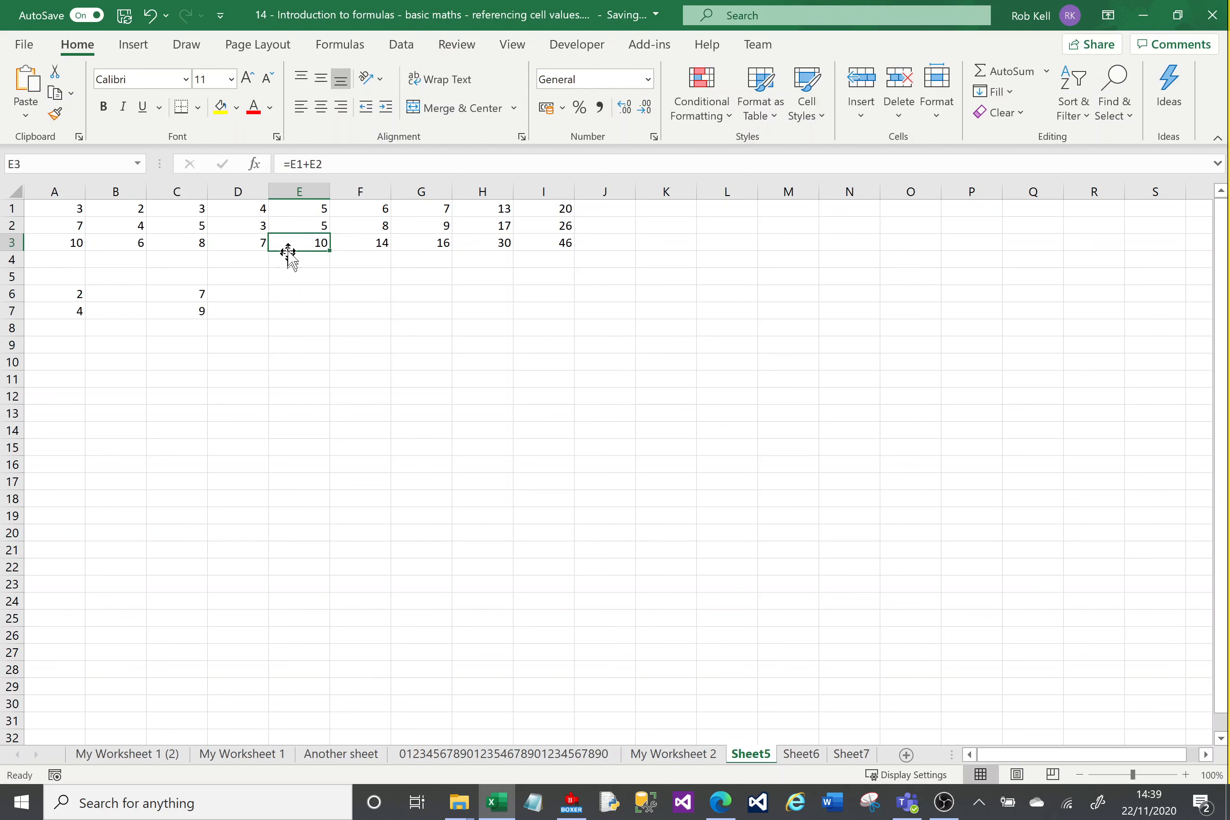
click(473, 226)
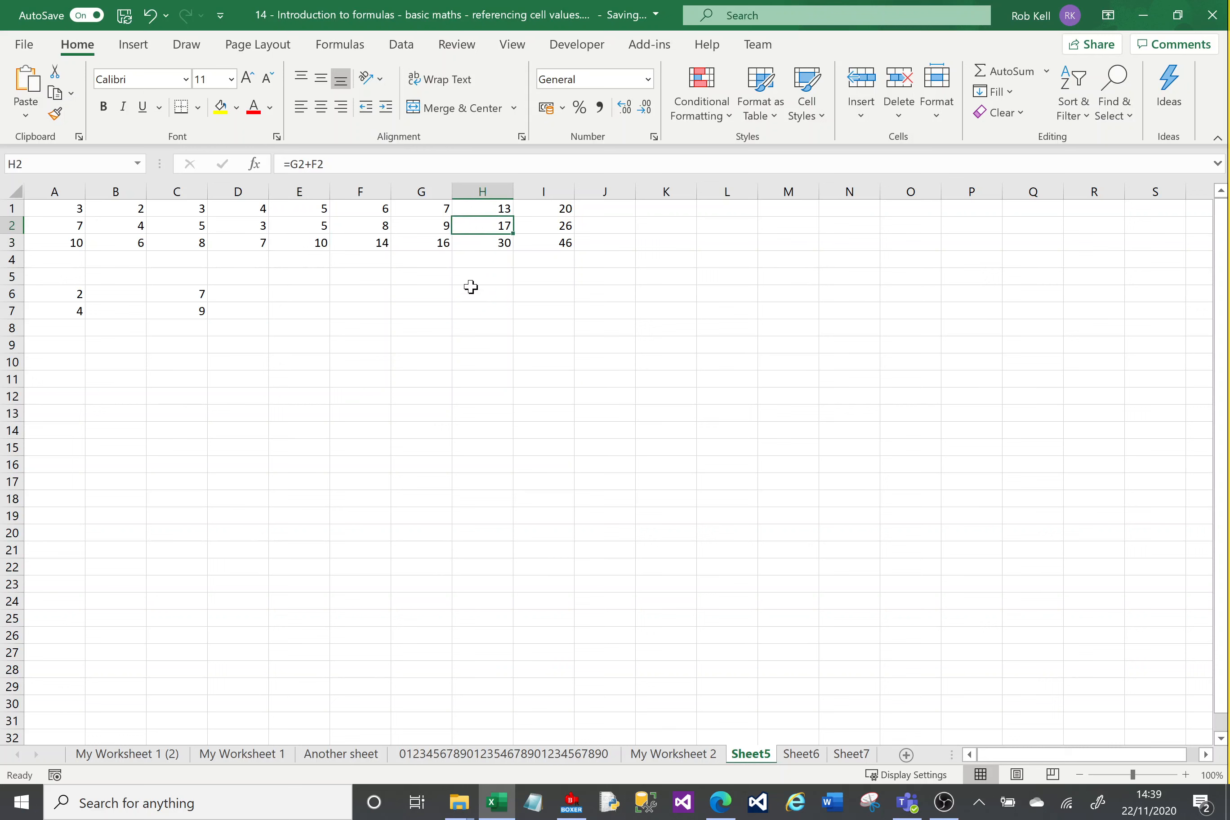
text(12)
key(Return)
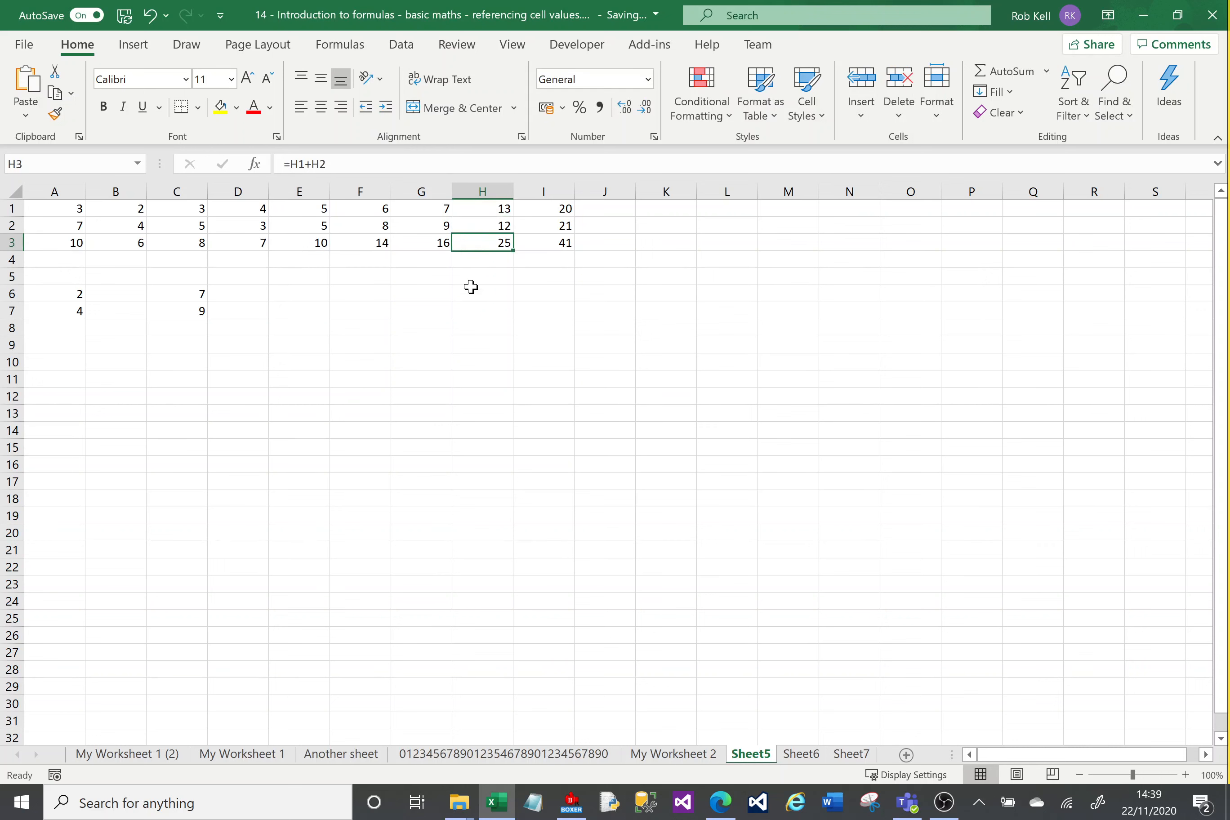
Step: Trace how cell H2 feeds the dependent formulas in cells H3, I2 and I3
click(558, 226)
click(489, 242)
click(551, 243)
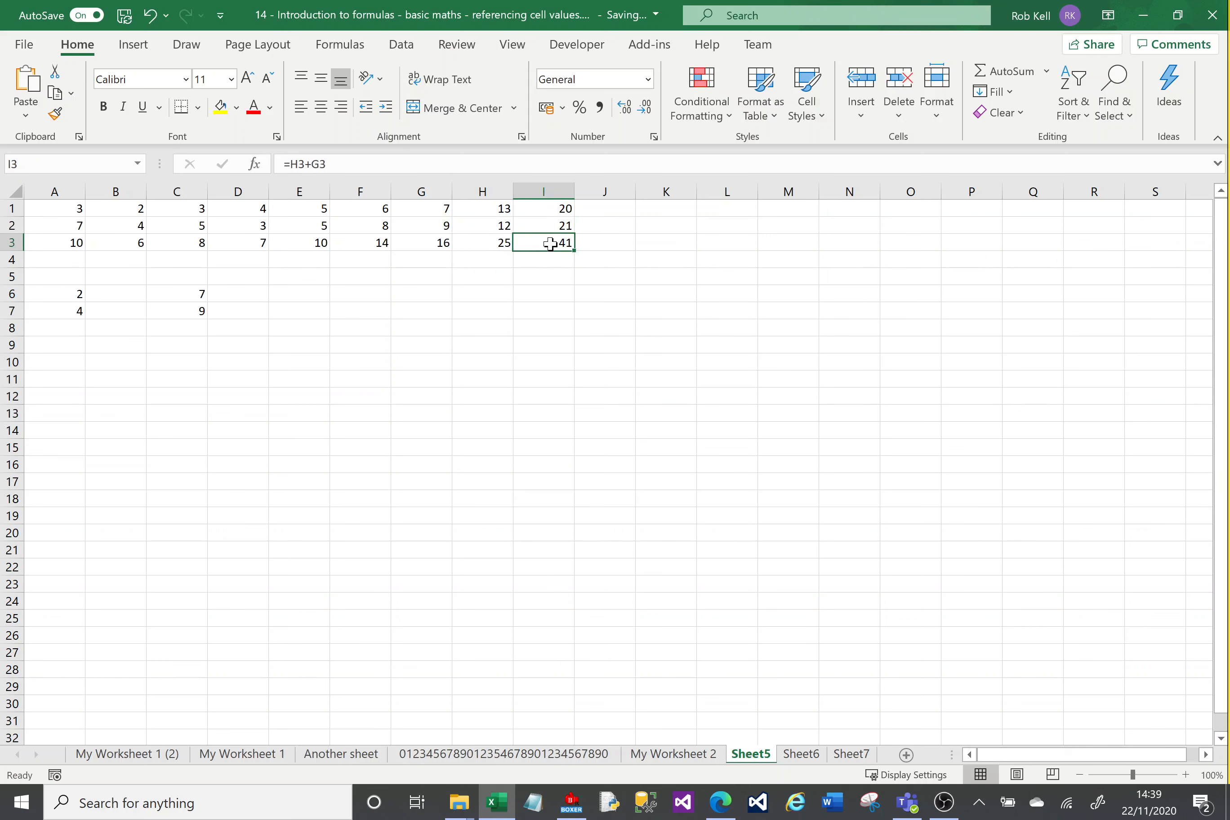
click(502, 226)
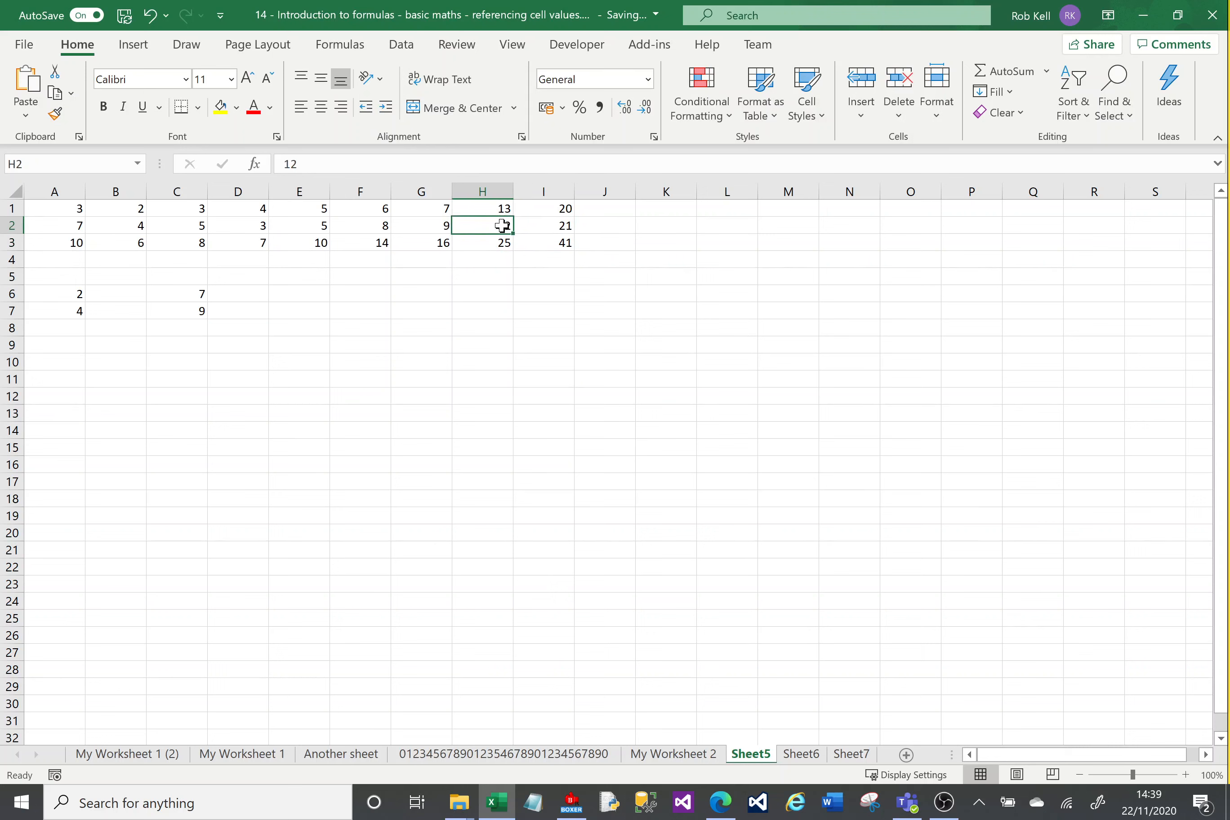
click(495, 243)
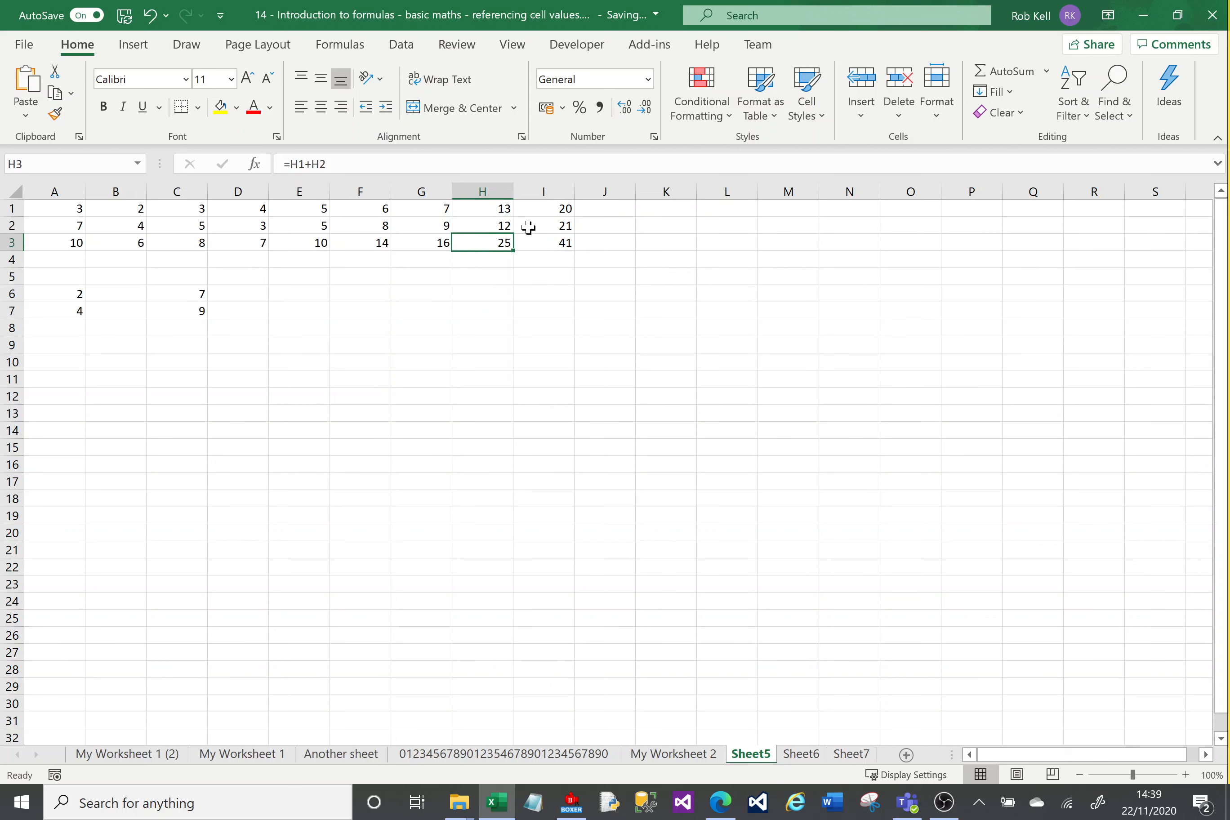
click(543, 226)
click(552, 247)
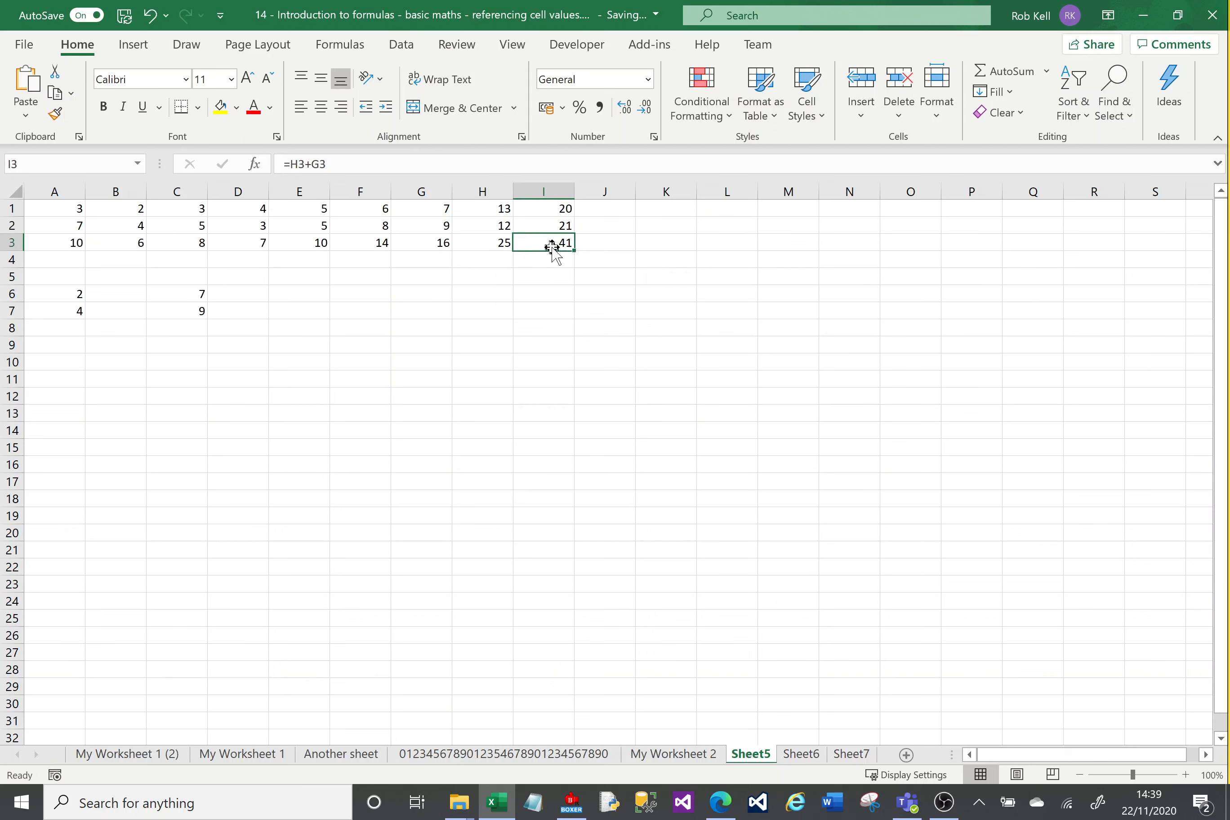
click(492, 244)
click(497, 227)
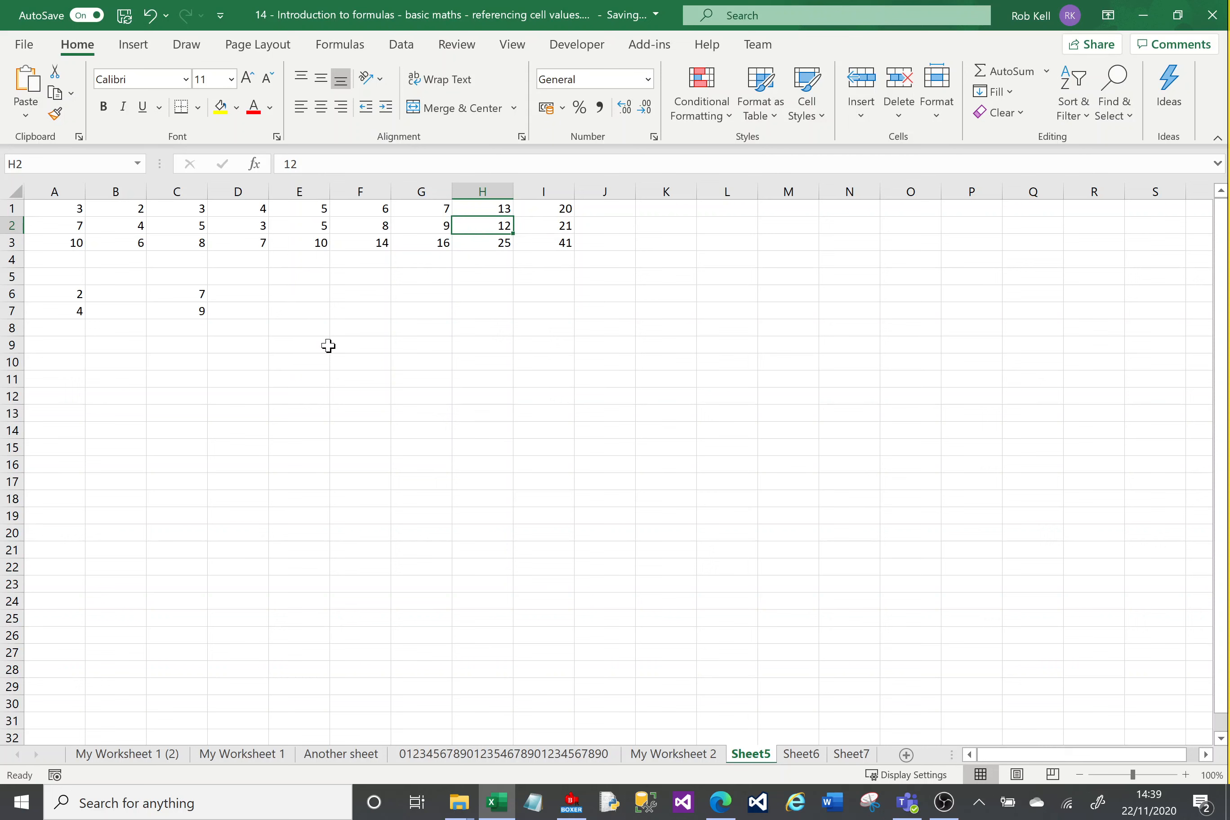
click(358, 347)
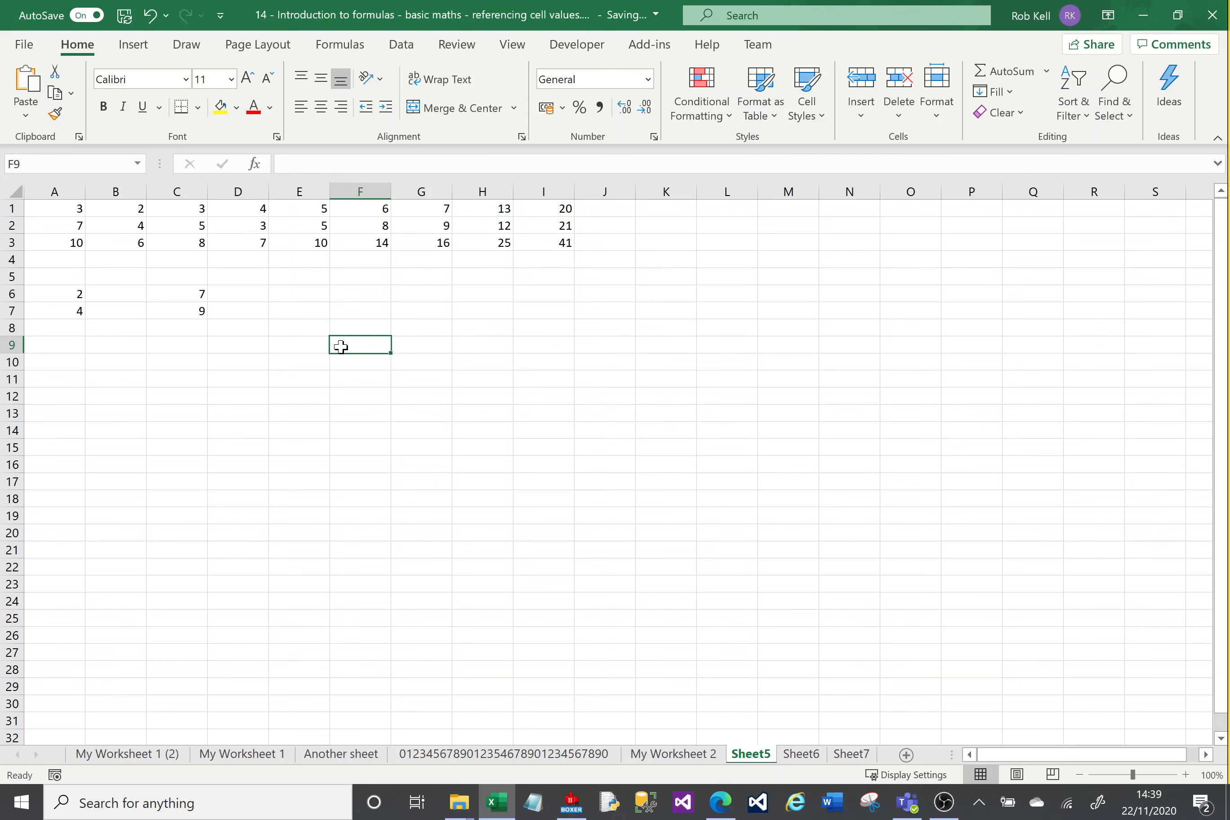
Step: Enter the cross-sheet reference =Sheet5!I3 in cell A2 of Sheet6
click(805, 756)
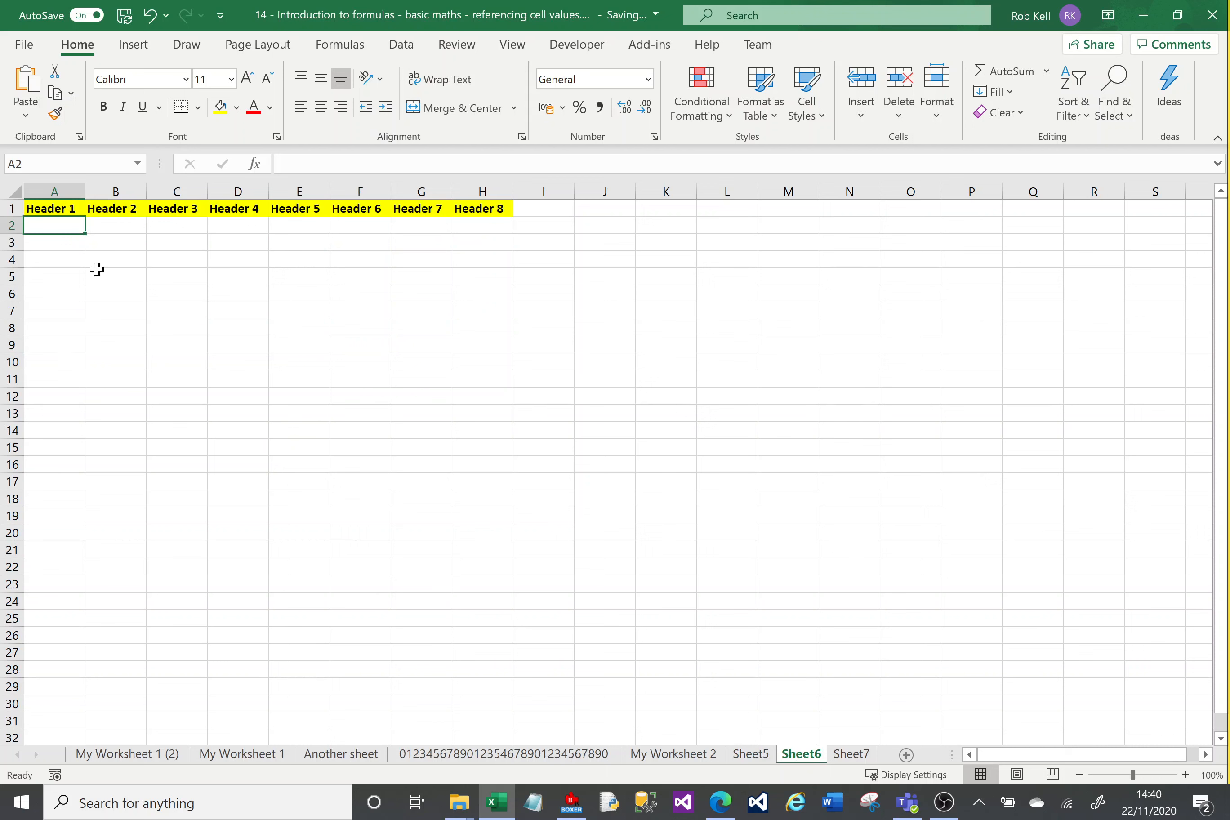
text(=)
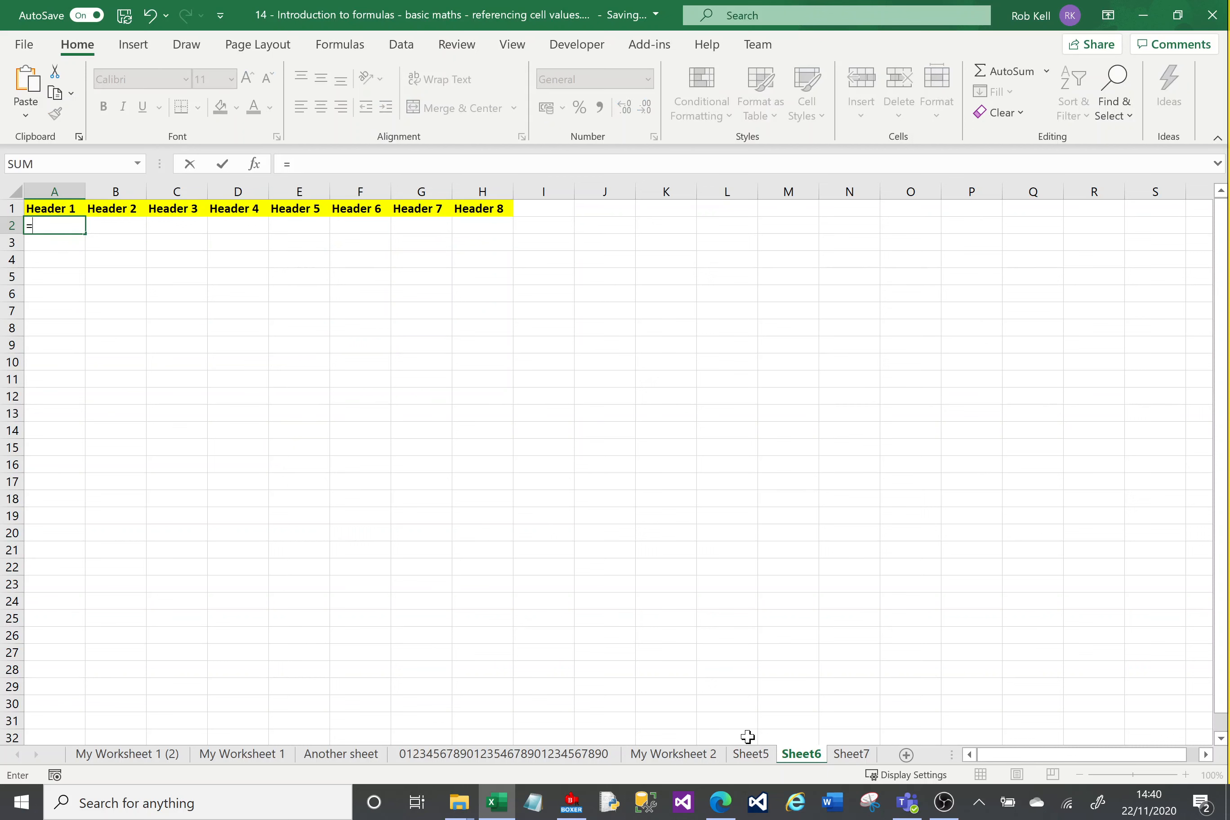
click(755, 757)
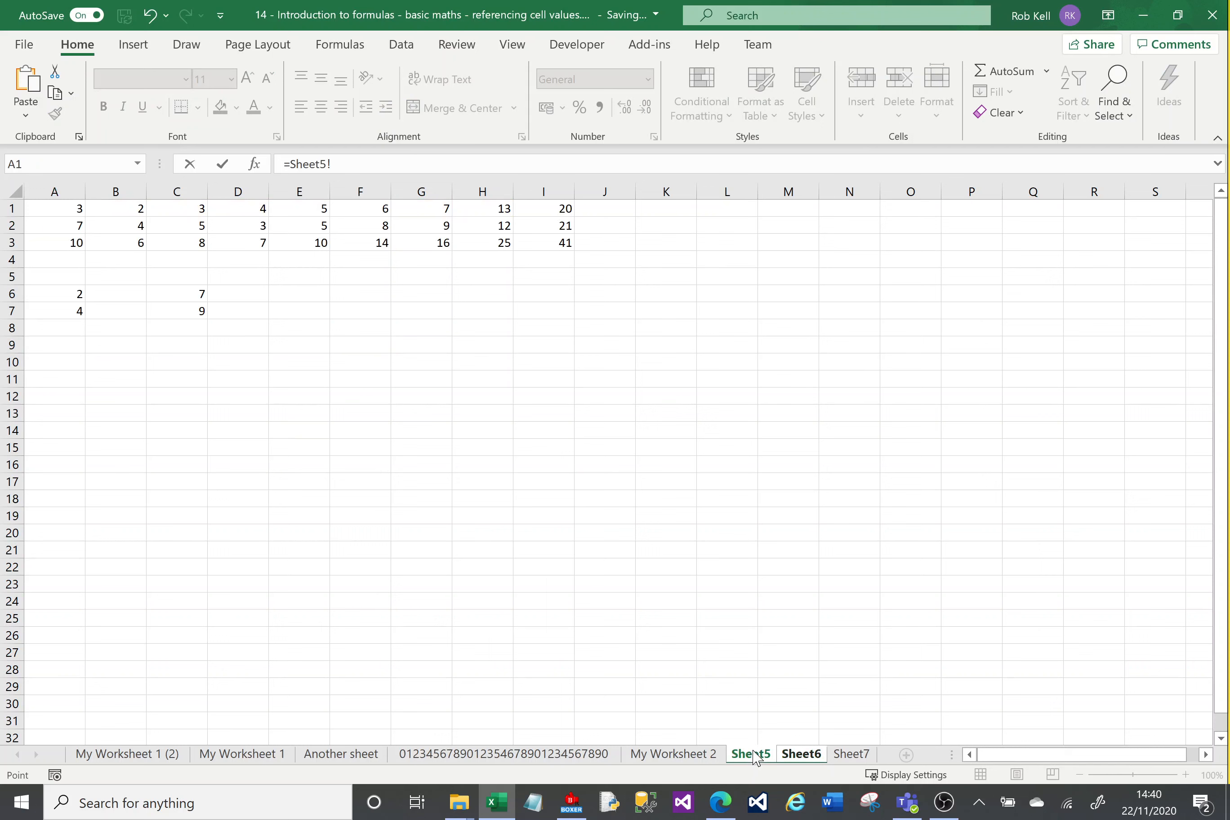
click(555, 243)
key(Return)
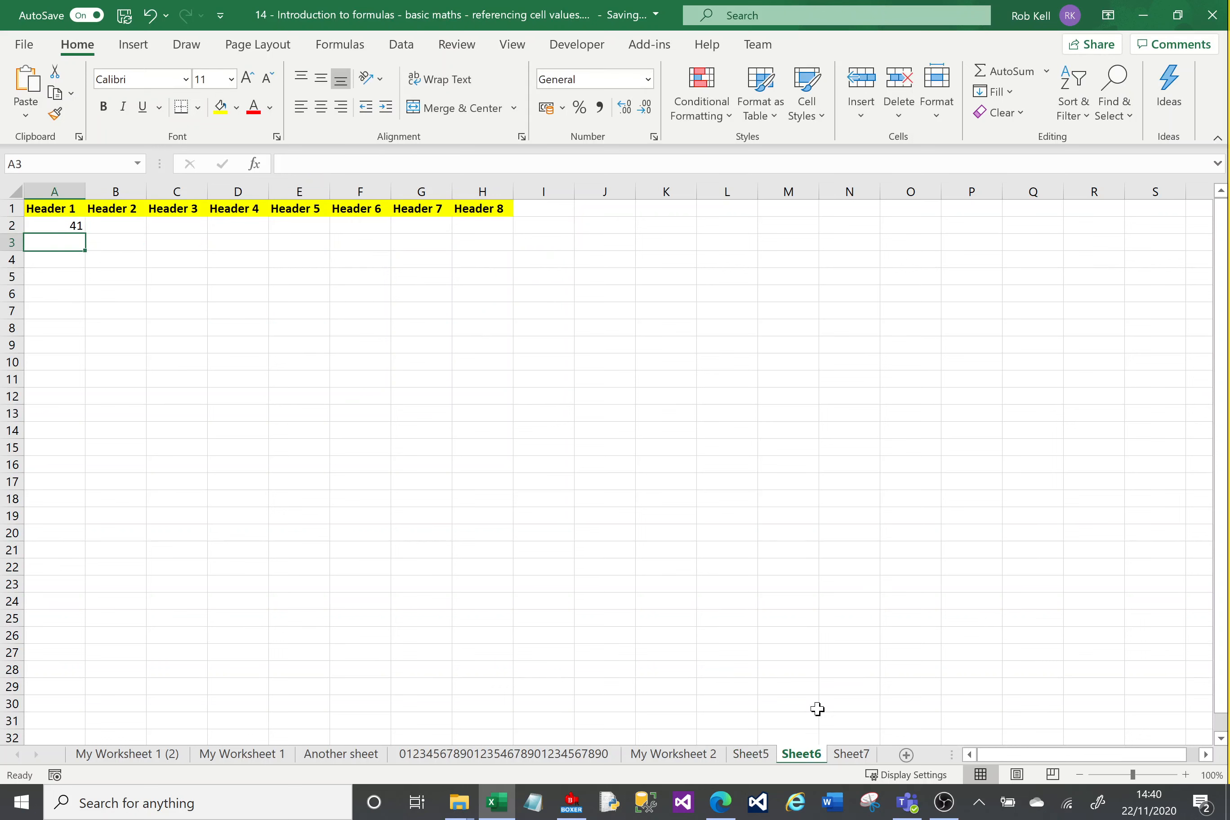
Step: Set cell H2 on Sheet5 to 13 and check the linked cell A2 on Sheet6
click(757, 757)
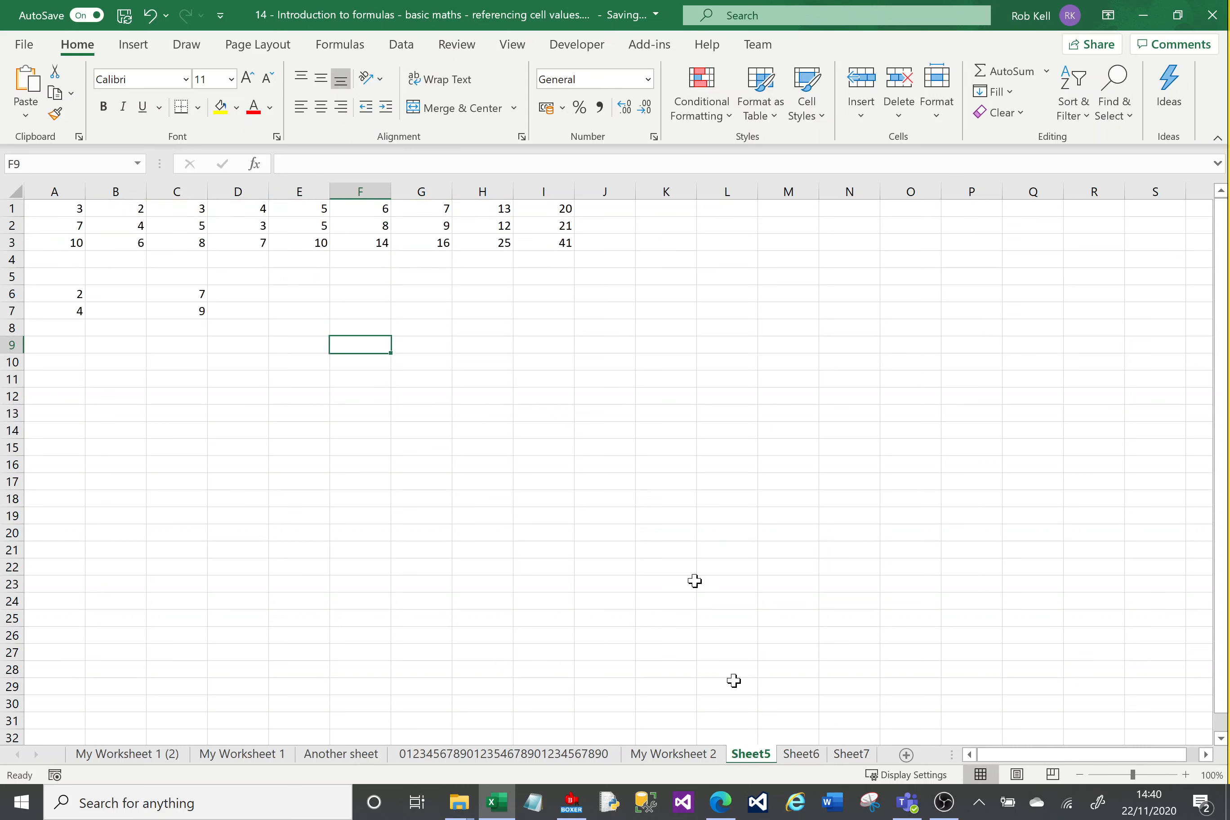
click(495, 227)
text(13)
key(Return)
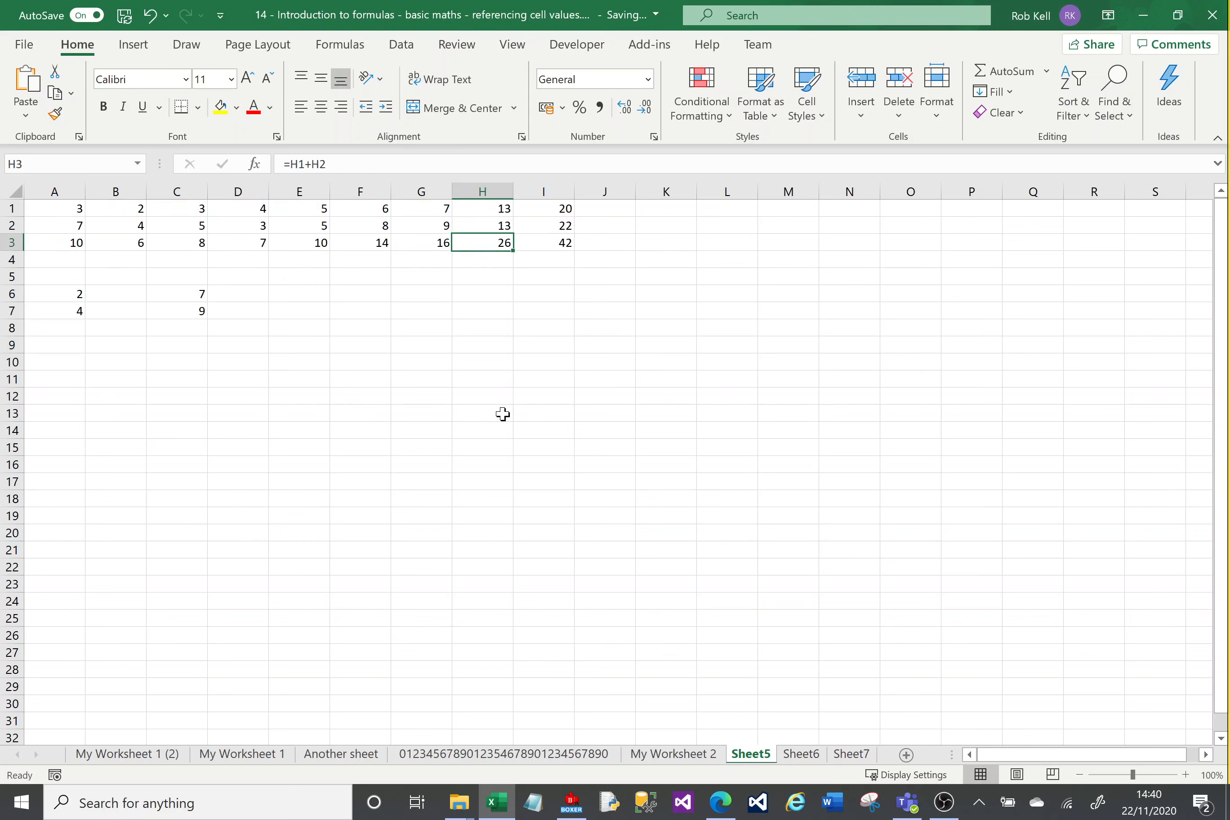
click(553, 243)
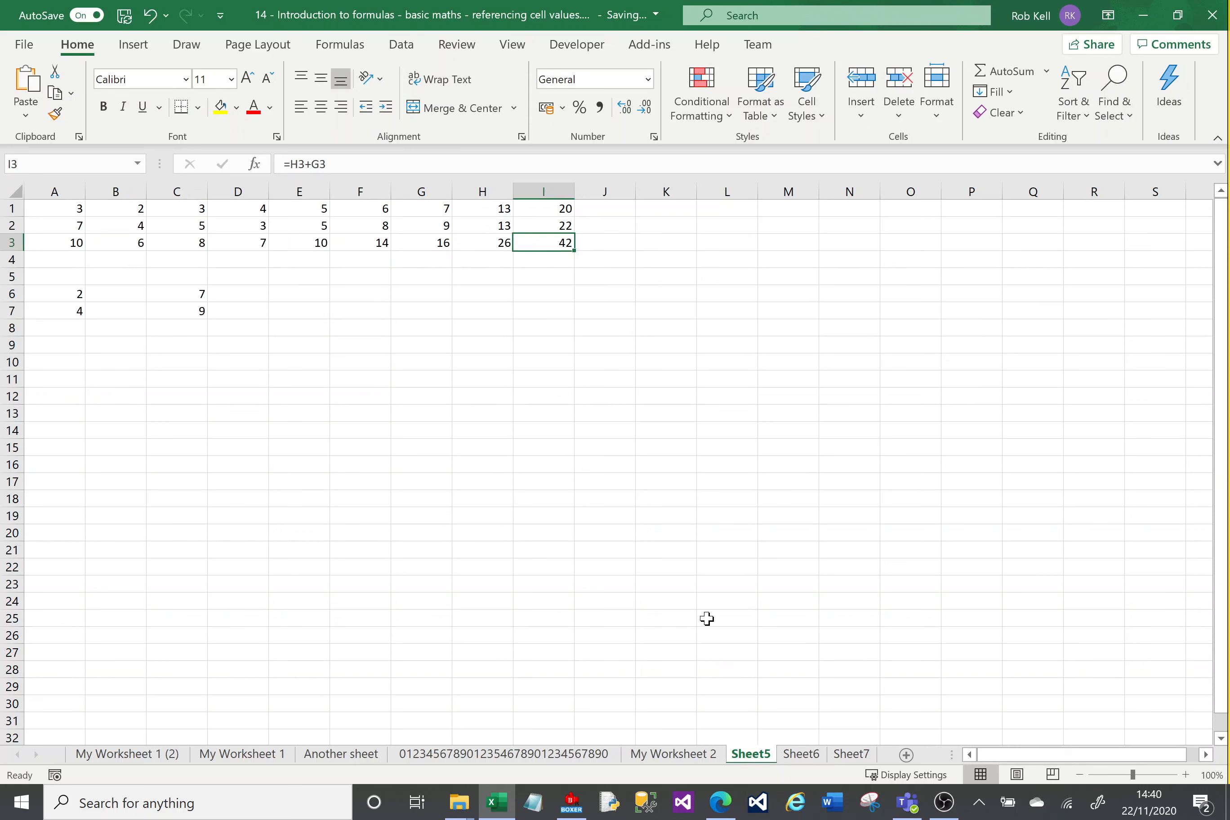
click(800, 760)
click(58, 224)
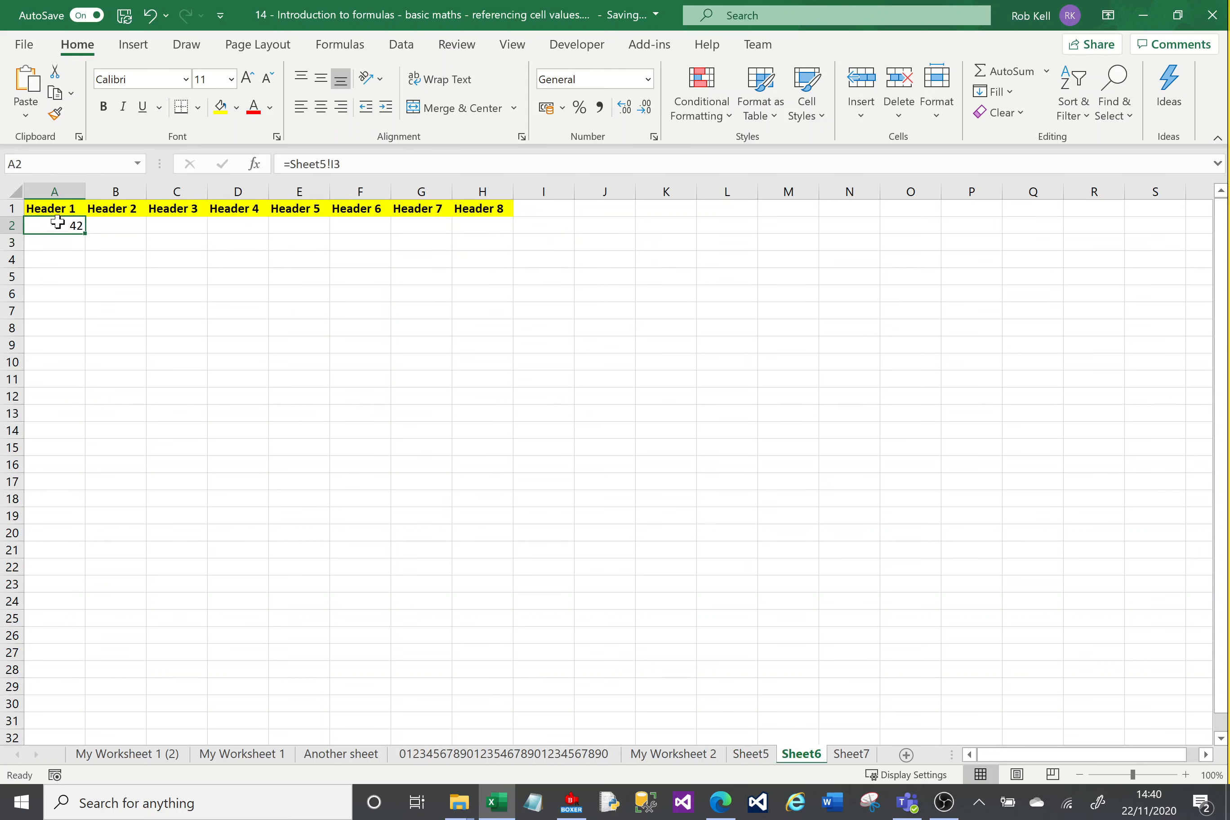